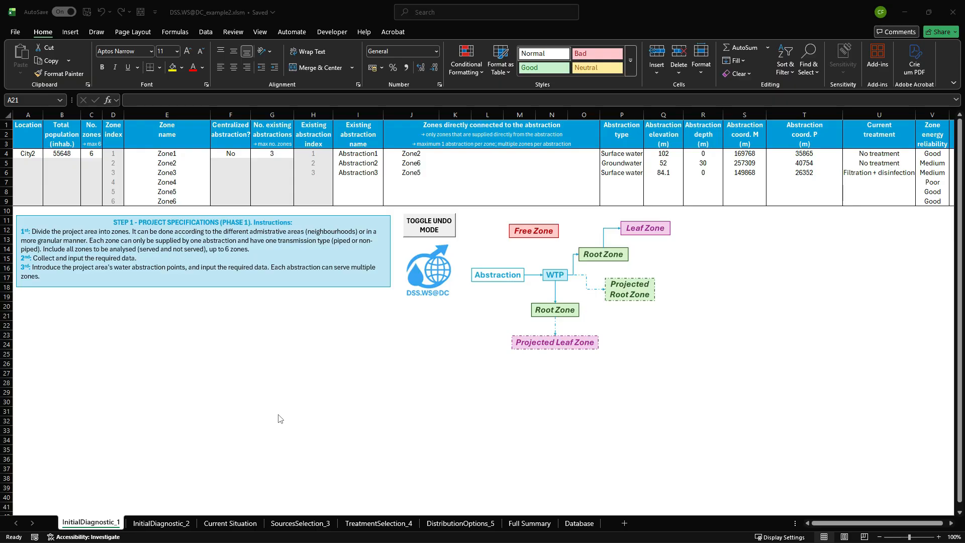
Open the InitialDiagnostic_2 sheet and review Zone3's options for the water supply connection and the upstream zone.
click(160, 524)
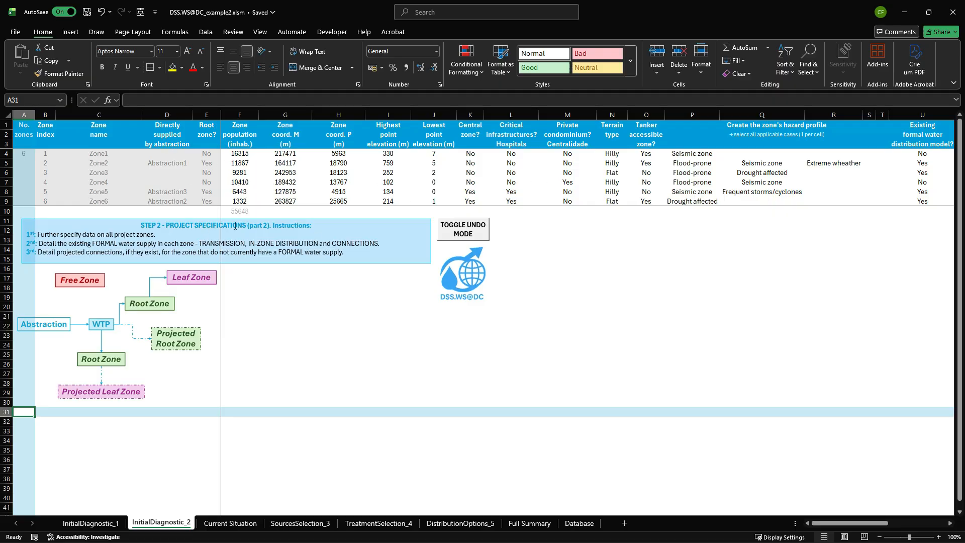
drag(844, 523, 903, 525)
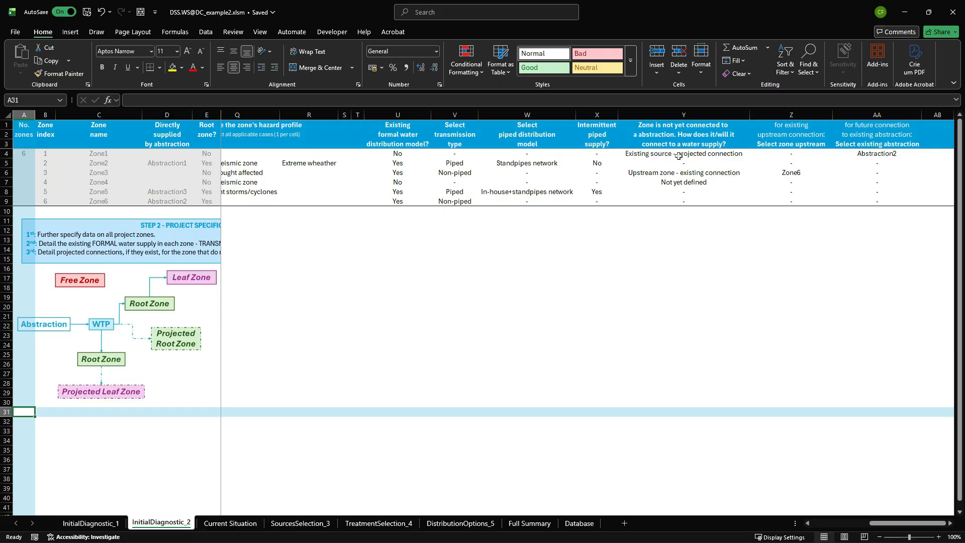
click(673, 172)
click(754, 173)
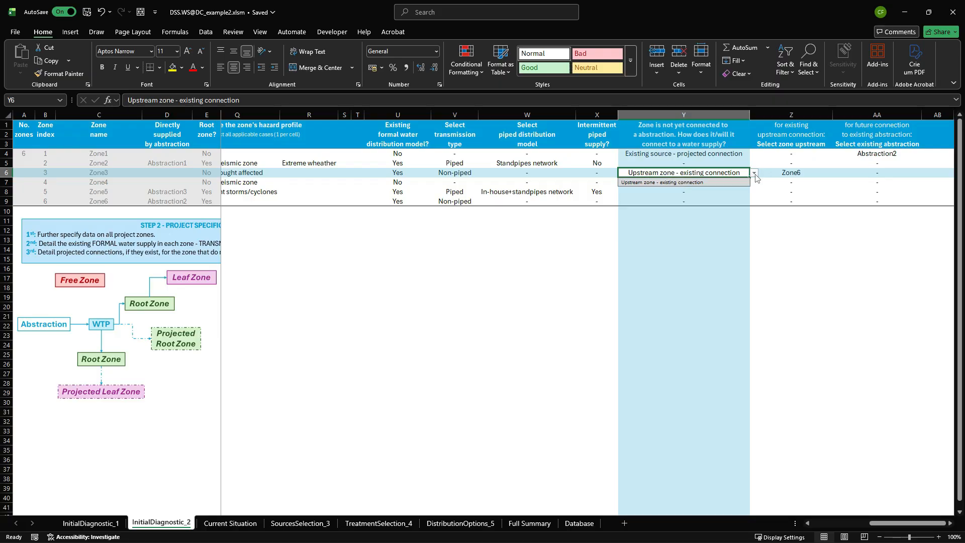
click(754, 176)
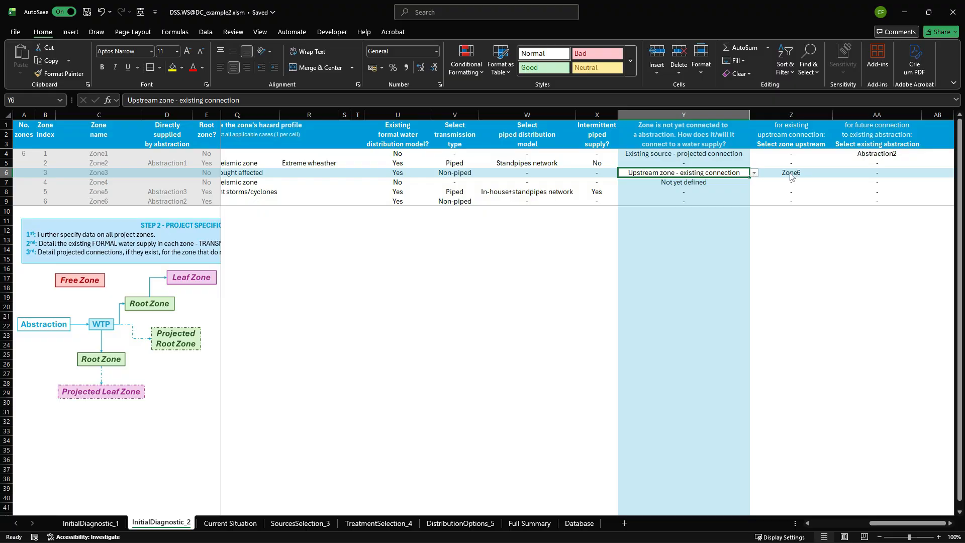
click(780, 257)
click(791, 175)
click(835, 174)
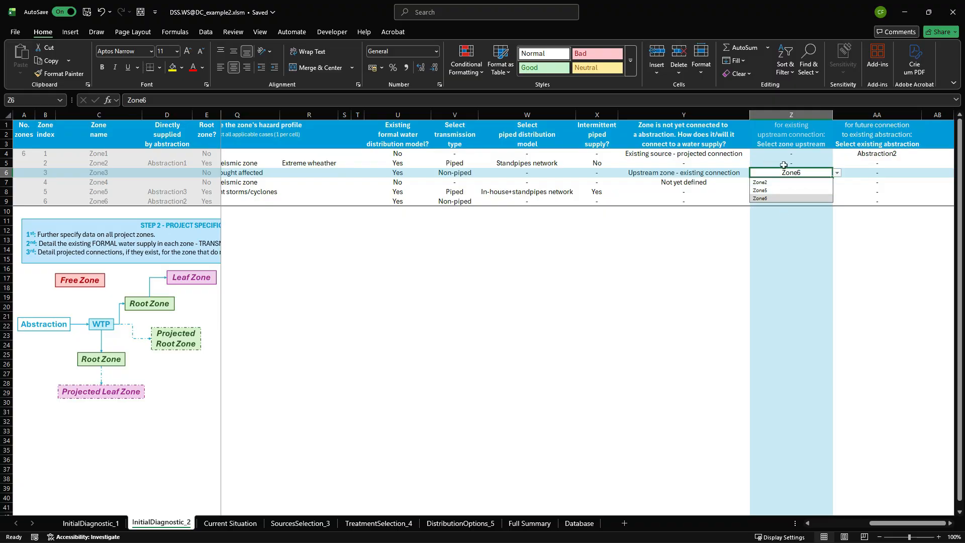
click(664, 266)
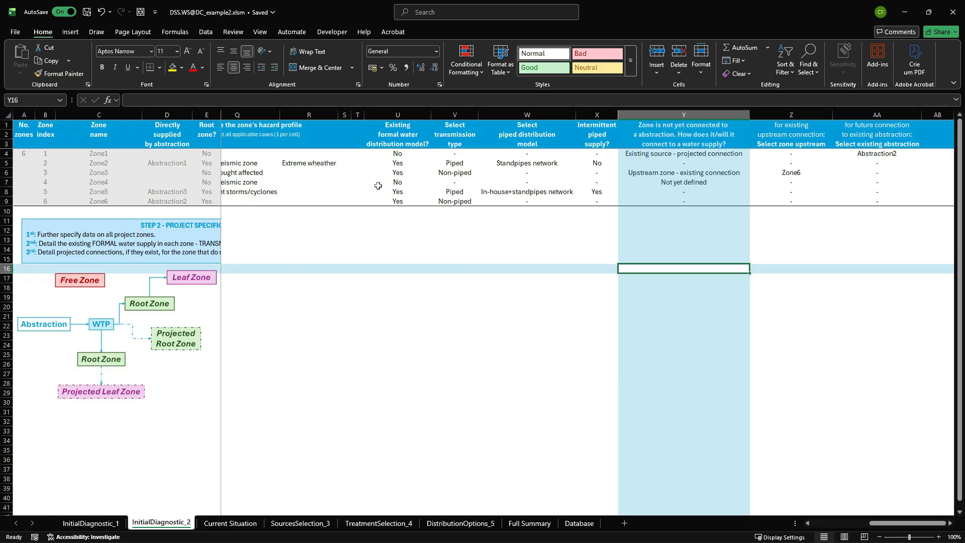
Review Zone1's options for the water supply connection and for the existing abstraction of its future connection.
click(600, 155)
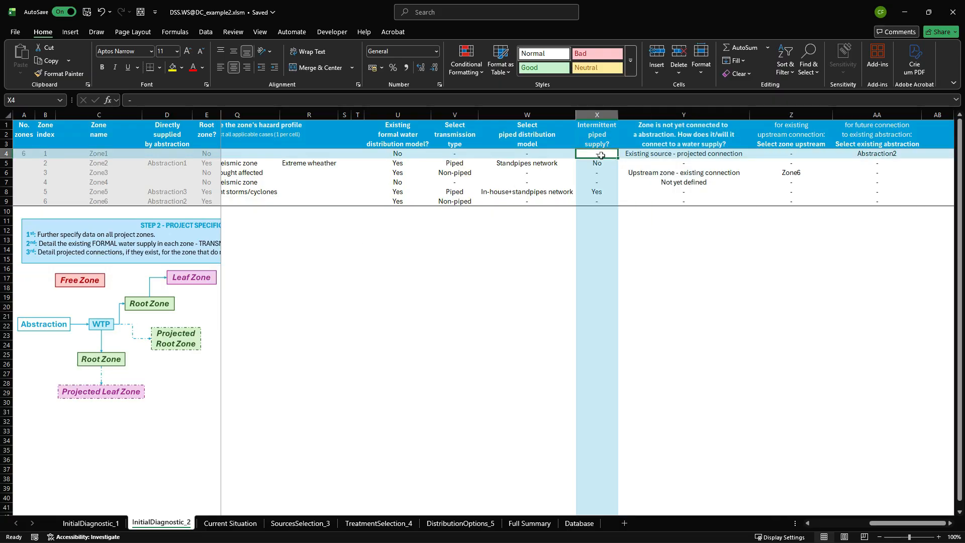
click(662, 156)
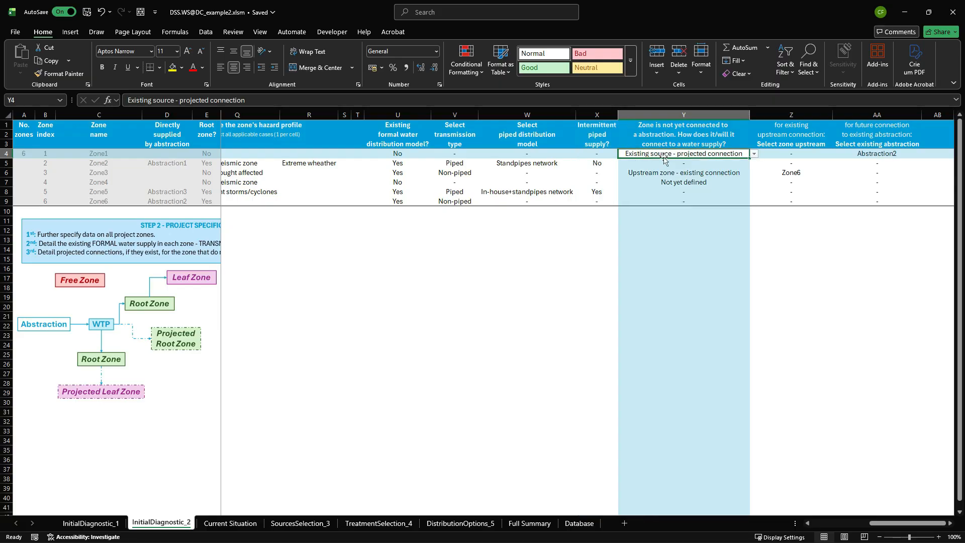
click(754, 155)
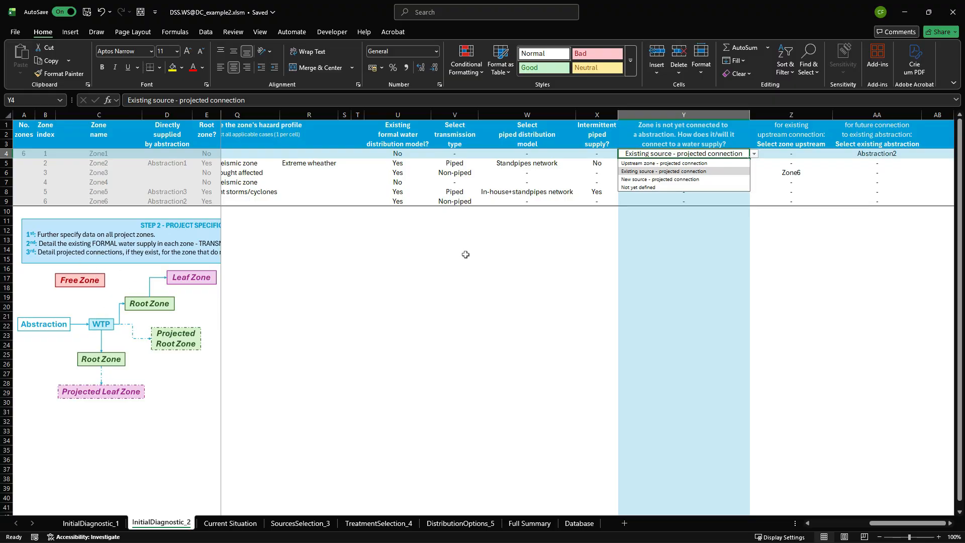
click(506, 241)
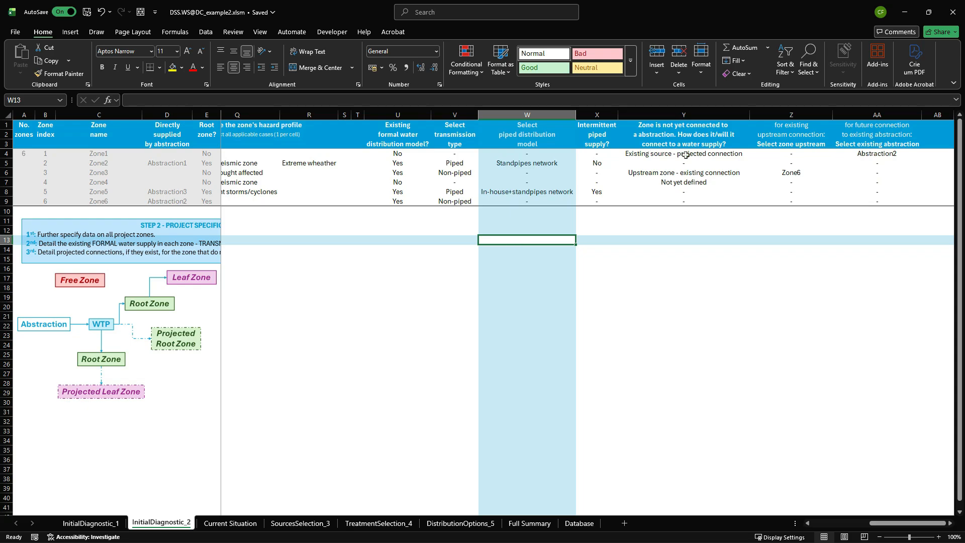
click(879, 154)
click(927, 154)
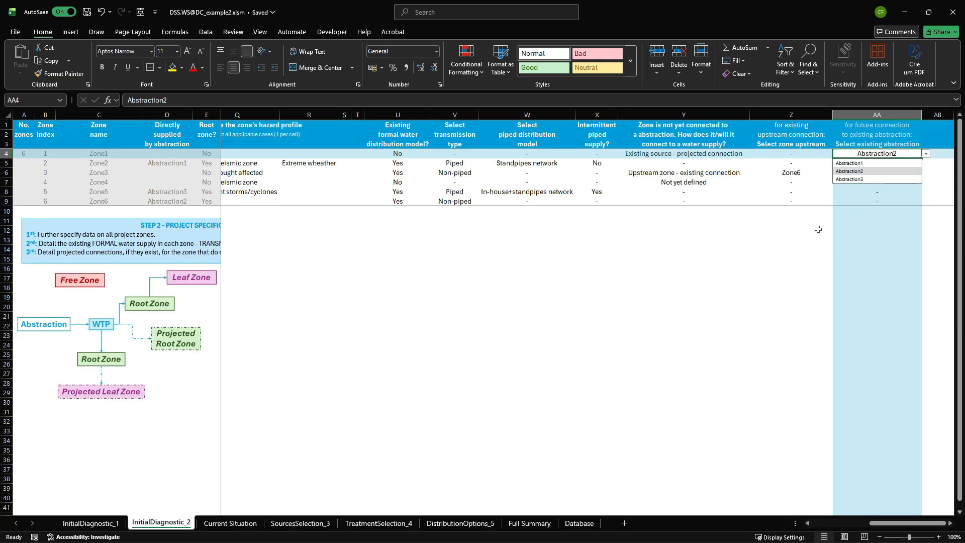
click(719, 288)
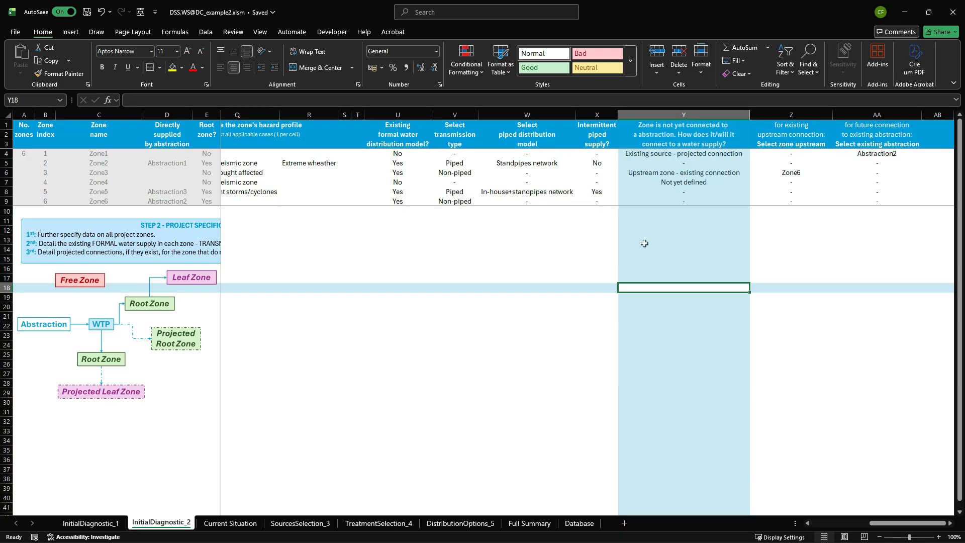
Create the existing water supply system diagram on the Current Situation sheet.
click(229, 523)
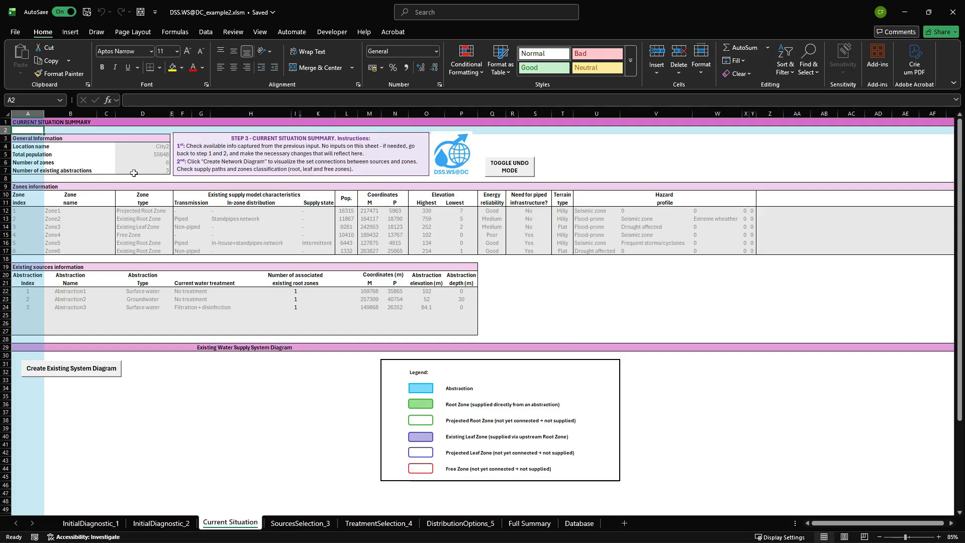
scroll(246, 281, down, 6)
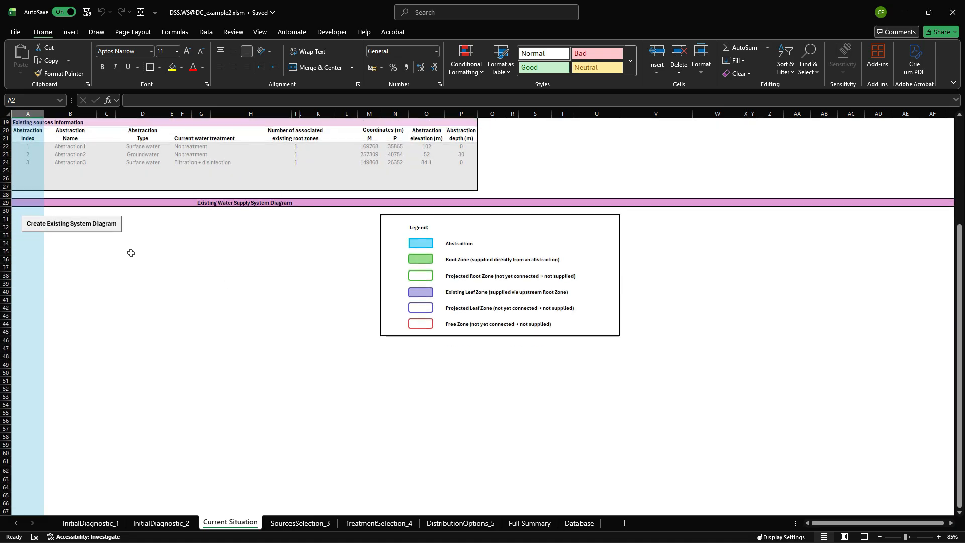
click(75, 231)
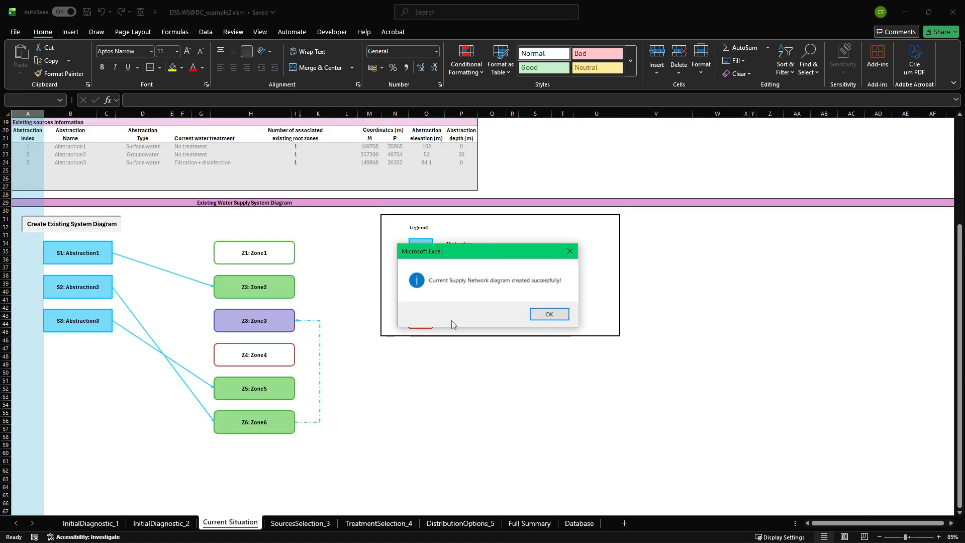
click(547, 315)
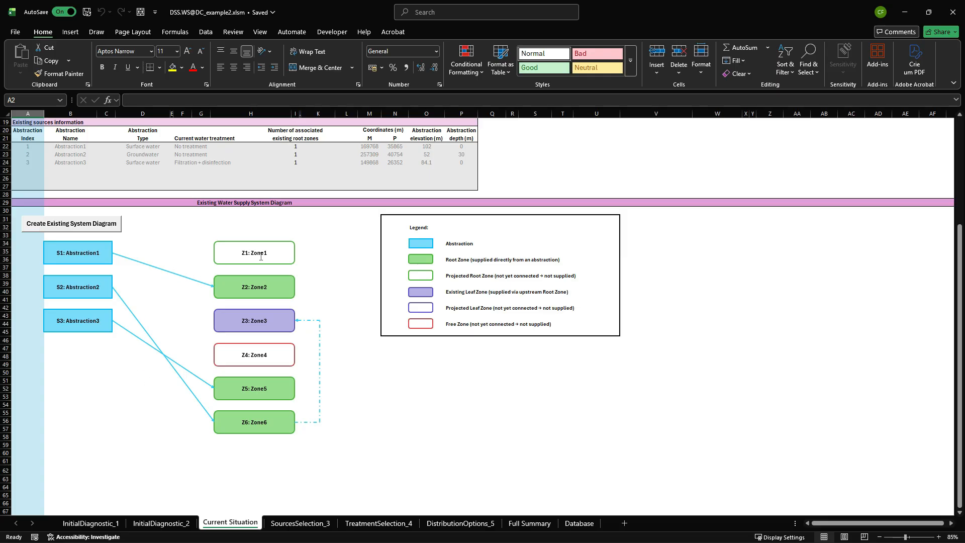
Set Zone1's water supply connection on the InitialDiagnostic_2 sheet to "Not yet defined".
click(161, 524)
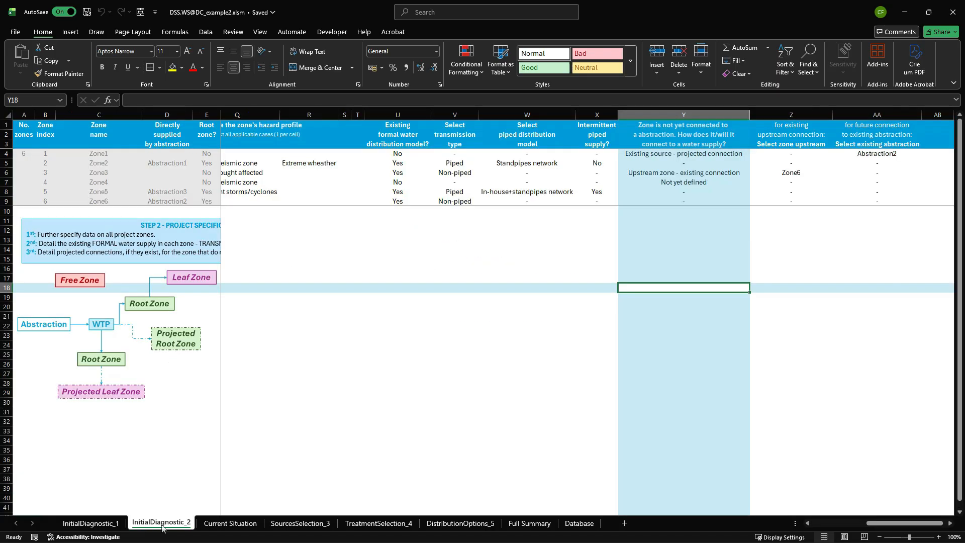
click(688, 152)
click(753, 153)
click(653, 187)
Regenerate the existing system diagram on the Current Situation sheet with Zone1's undefined connection.
click(230, 523)
scroll(167, 332, up, 4)
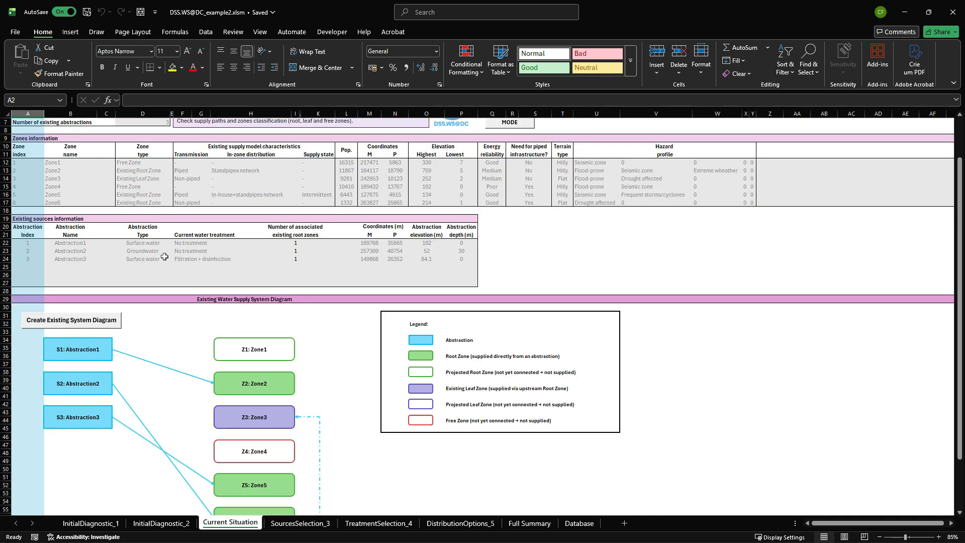
click(100, 322)
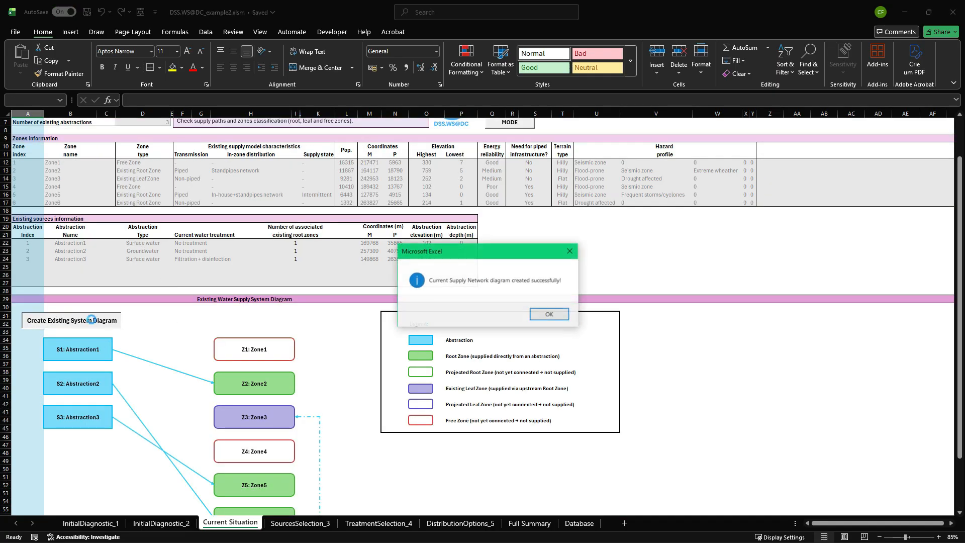
click(550, 314)
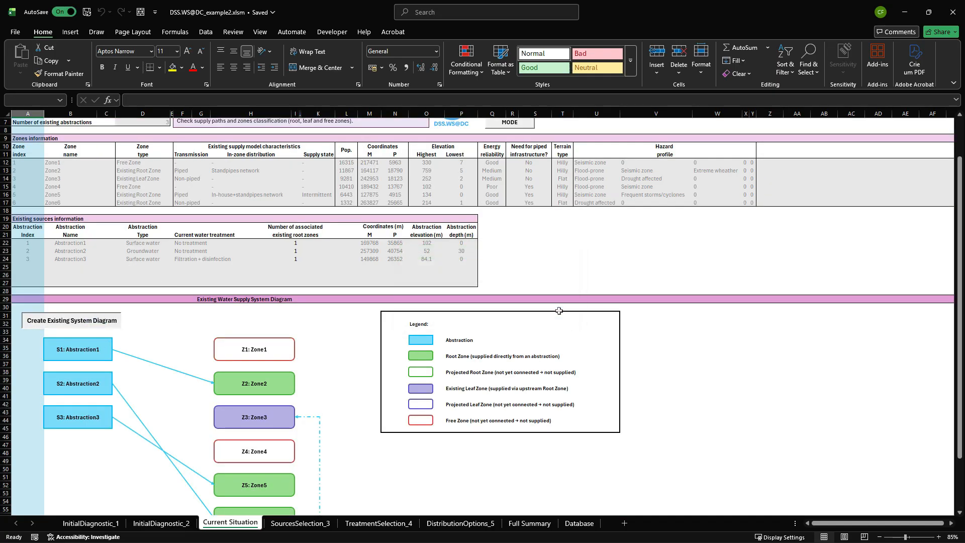
On InitialDiagnostic_2, set Zone1's connection to "Existing source - projected connection" with Abstraction2 as its existing abstraction.
click(160, 524)
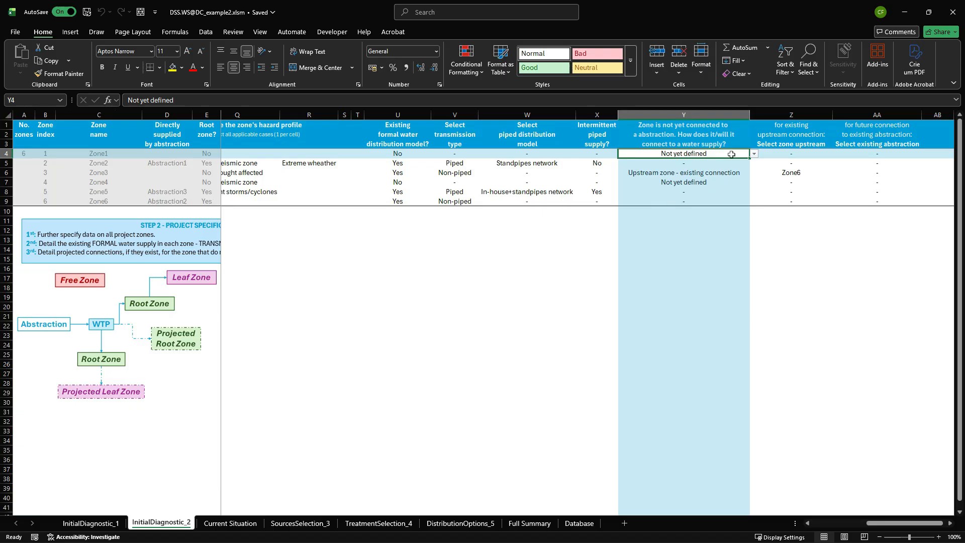
click(753, 154)
click(683, 170)
click(858, 152)
click(926, 154)
click(877, 170)
Recreate the existing system diagram on the Current Situation sheet with Zone1's projected connection.
click(231, 523)
click(81, 322)
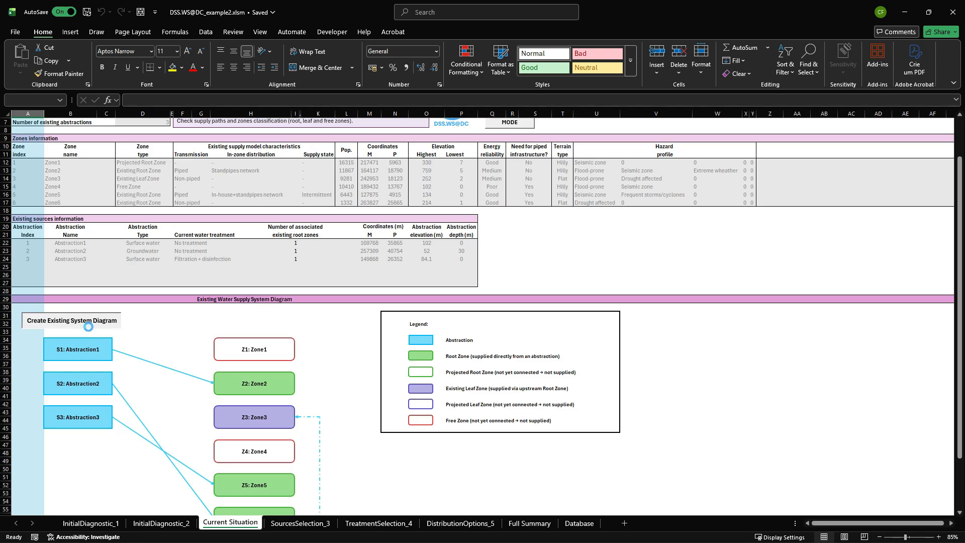
click(547, 313)
scroll(181, 322, down, 3)
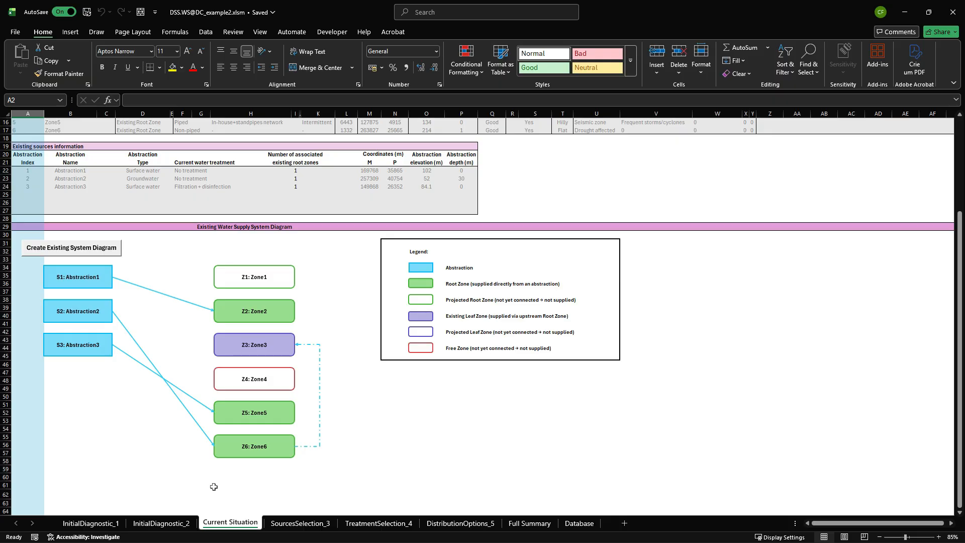
On the SourcesSelection_3 sheet, close the evaluation notice and review the abstraction optimisation results and evaluation report.
key(ctrl+Page_Down)
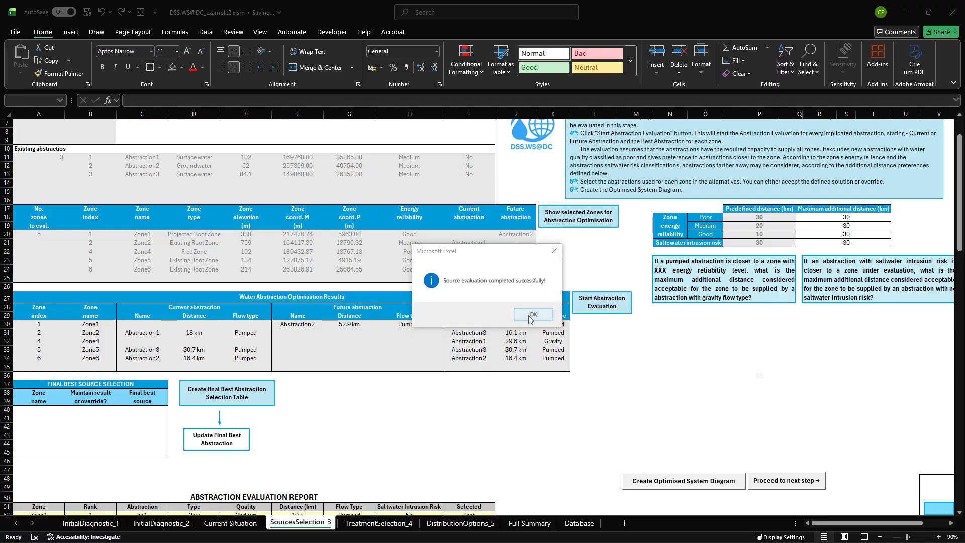
click(521, 311)
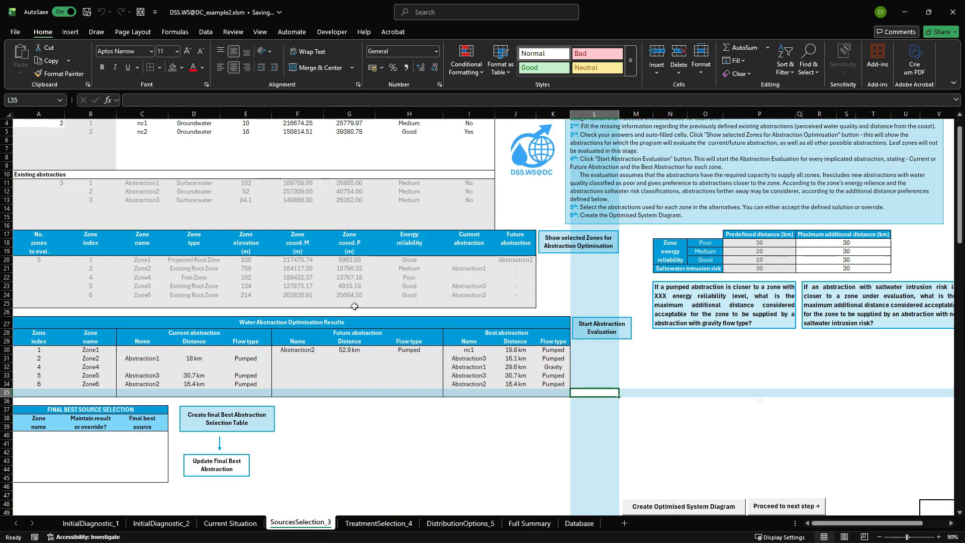
scroll(129, 300, up, 1)
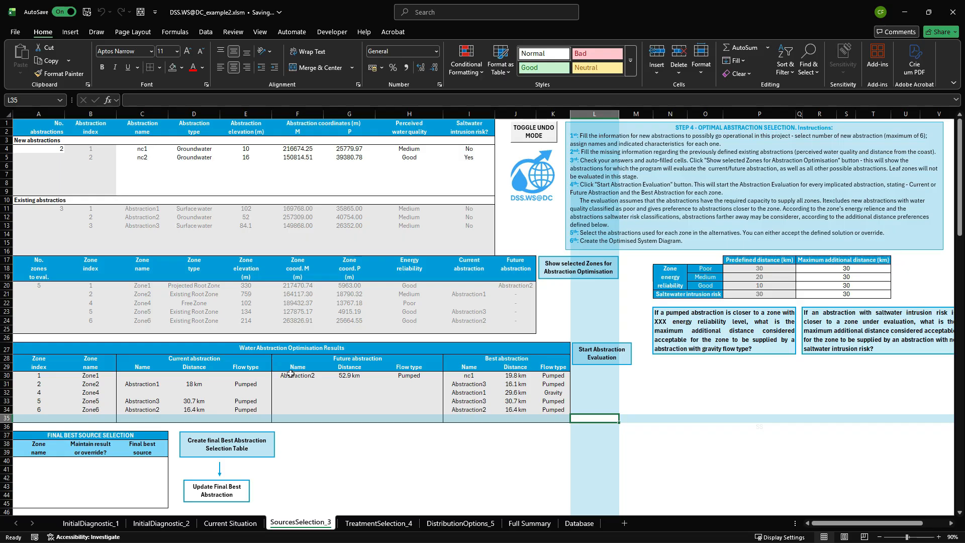
scroll(290, 372, down, 12)
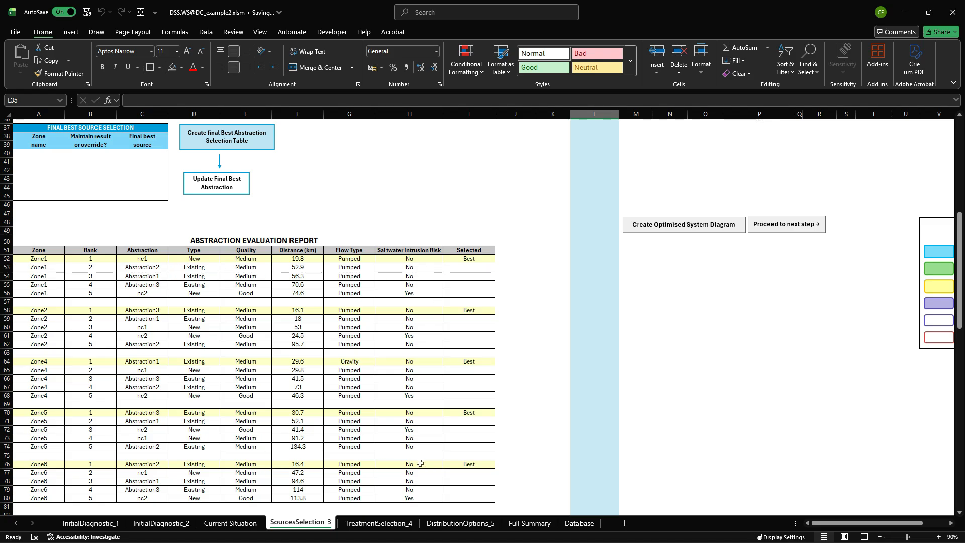
Create the final best abstraction selection table for the evaluated zones.
scroll(348, 320, up, 9)
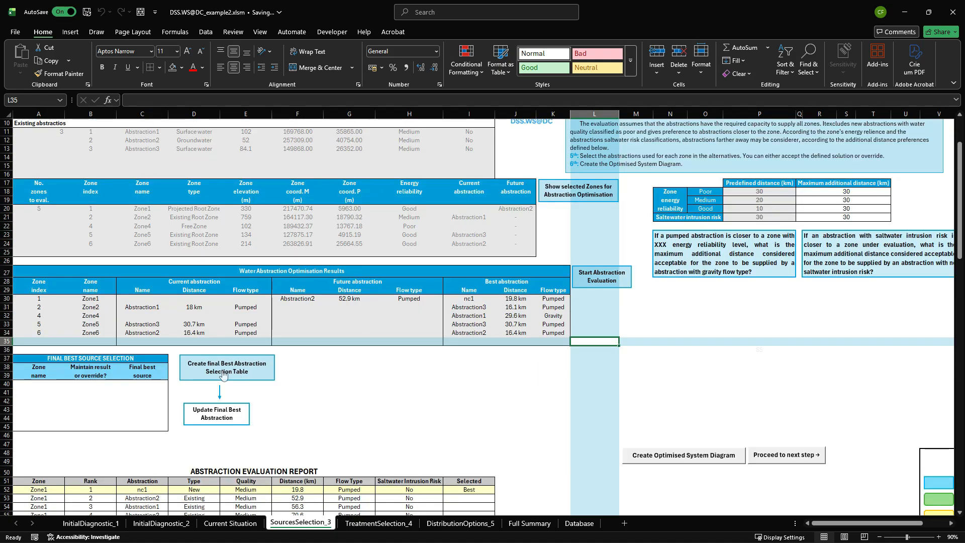
click(223, 372)
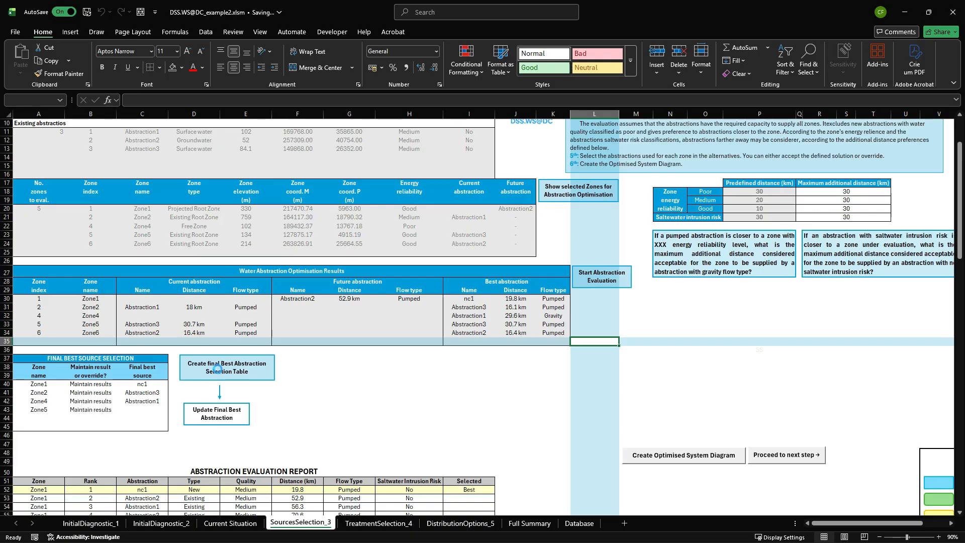
click(560, 317)
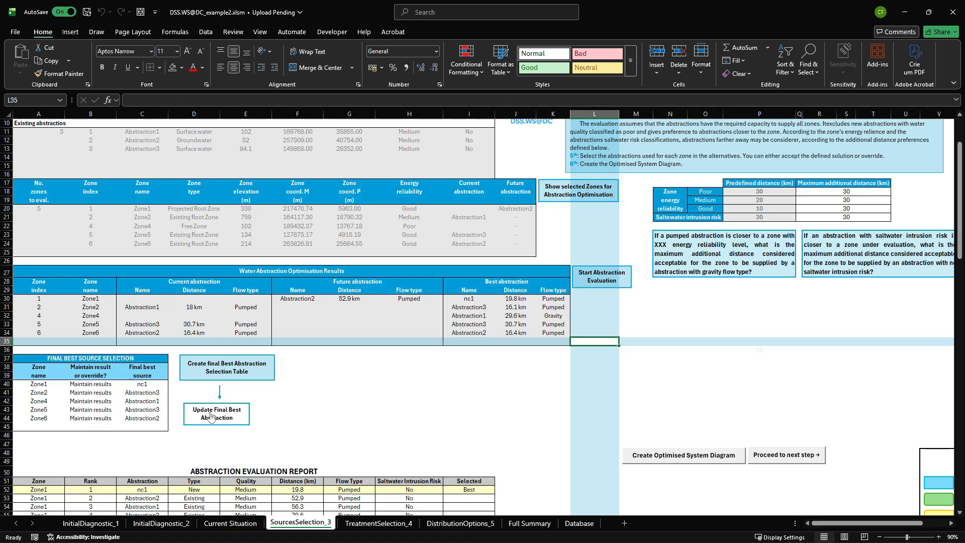
Set Zone5 to Override in the Final Best Source Selection table and dismiss the resulting message.
click(108, 411)
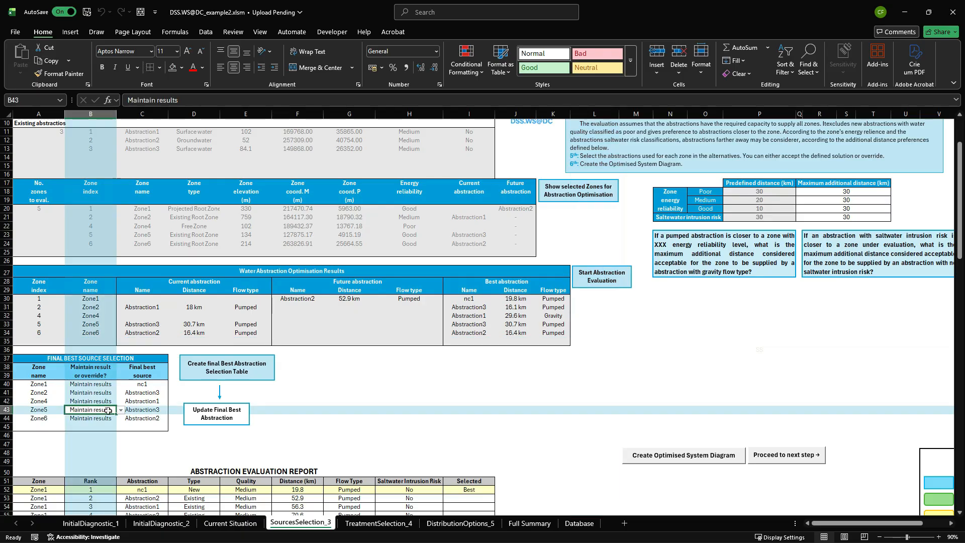
click(120, 410)
click(91, 427)
click(526, 318)
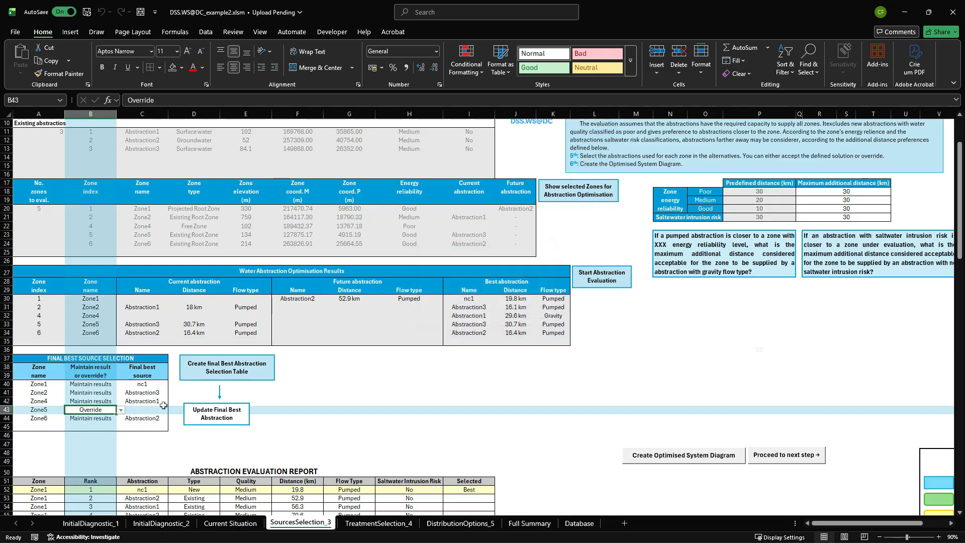
Check the alternative final sources offered for Zone5 against its ranked abstractions in the Abstraction Evaluation Report, without choosing one.
click(147, 410)
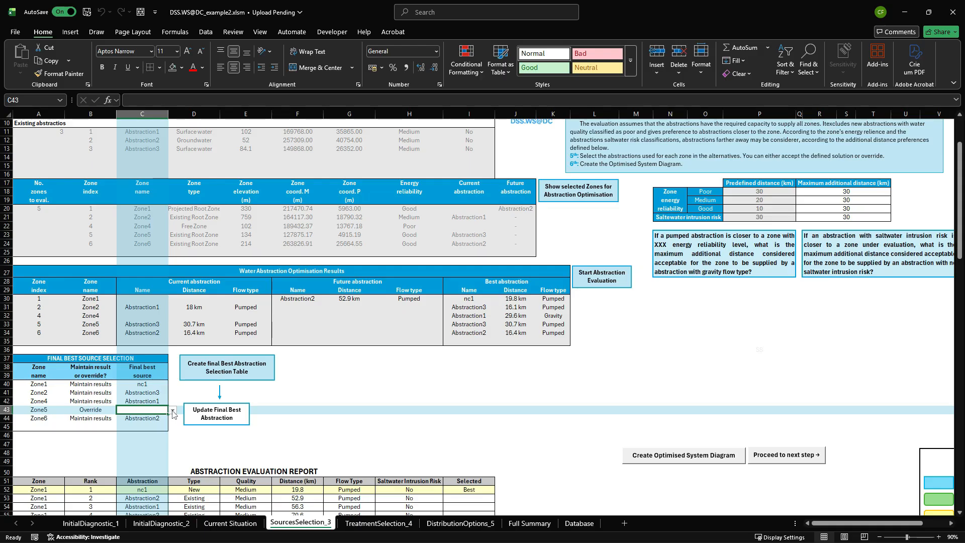
click(173, 411)
scroll(369, 363, down, 3)
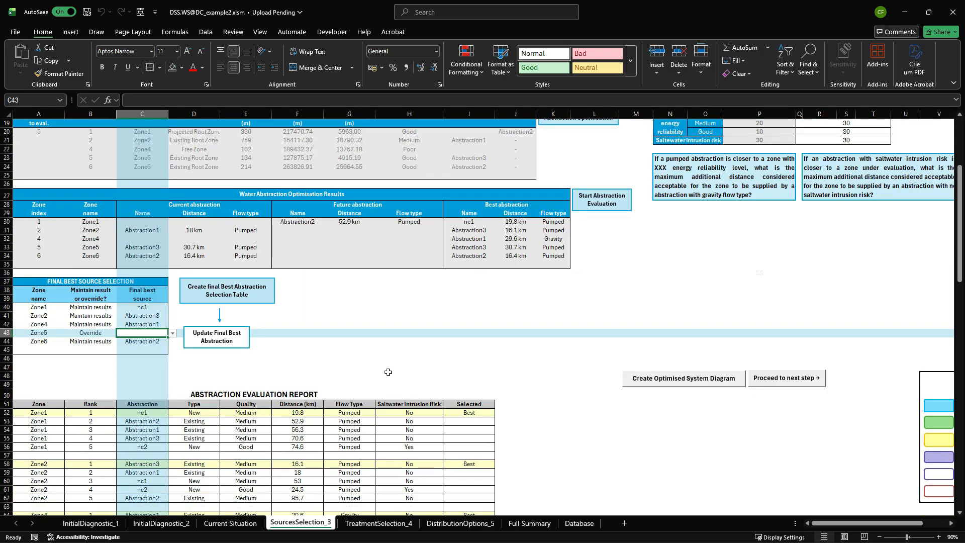
scroll(388, 373, down, 3)
scroll(346, 387, down, 1)
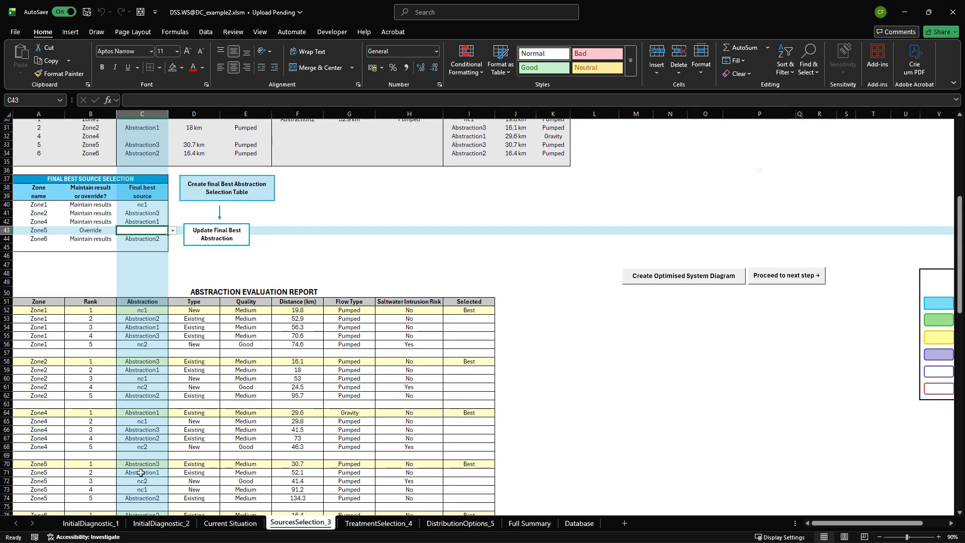
click(173, 230)
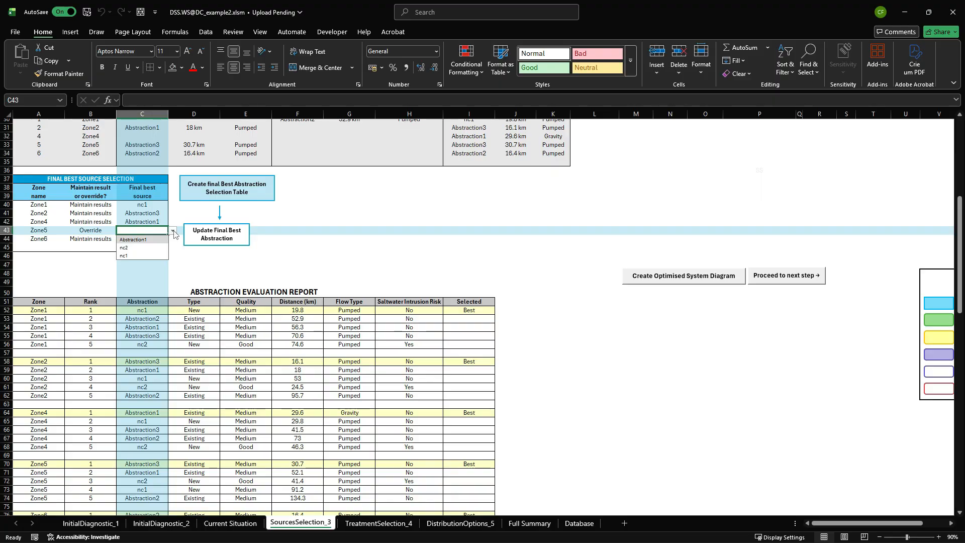
click(226, 278)
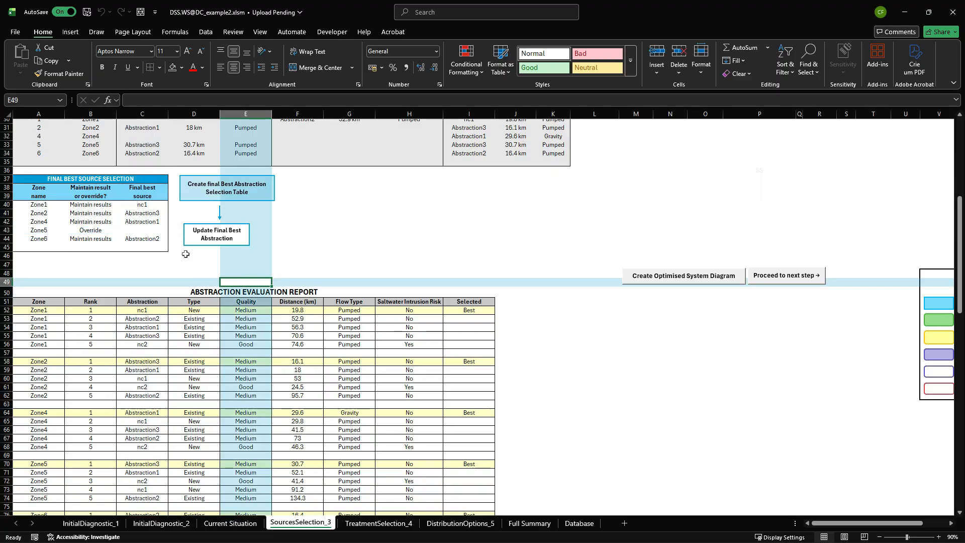
Set Zone5 back to Maintain results in the Final Best Source Selection table and update the final best abstractions.
click(96, 229)
click(122, 231)
click(85, 239)
click(216, 234)
click(527, 313)
Create the optimised system diagram, then proceed to the minimum adequate treatment step and dismiss the notices.
click(673, 275)
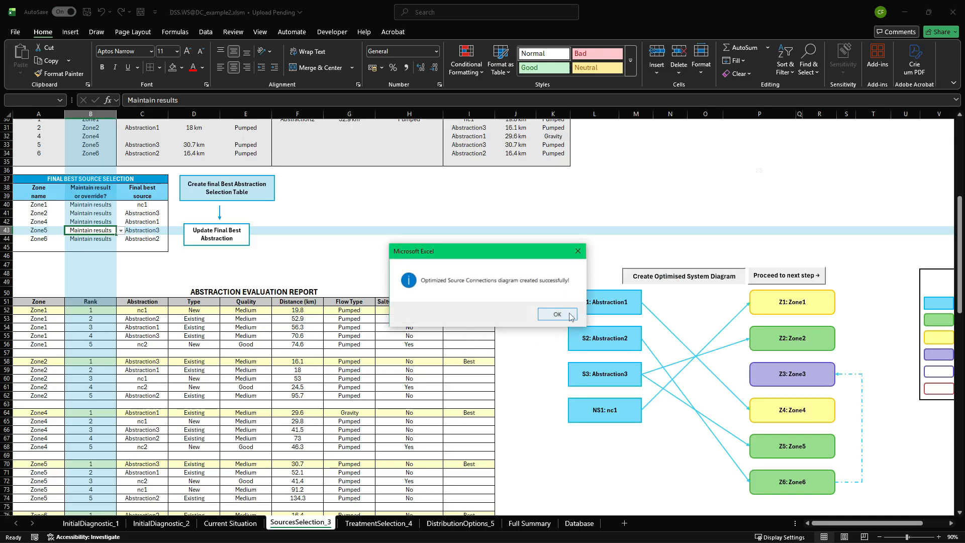
click(558, 314)
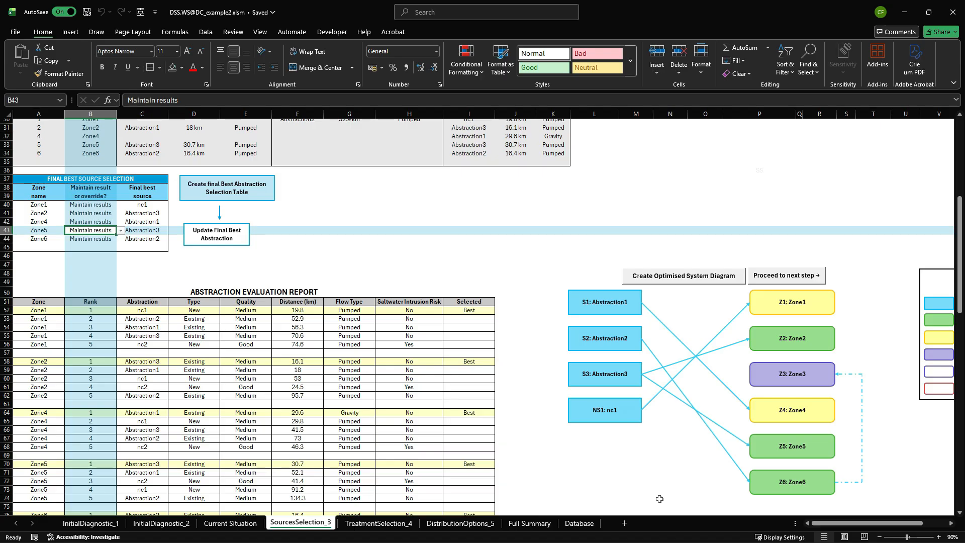
click(781, 276)
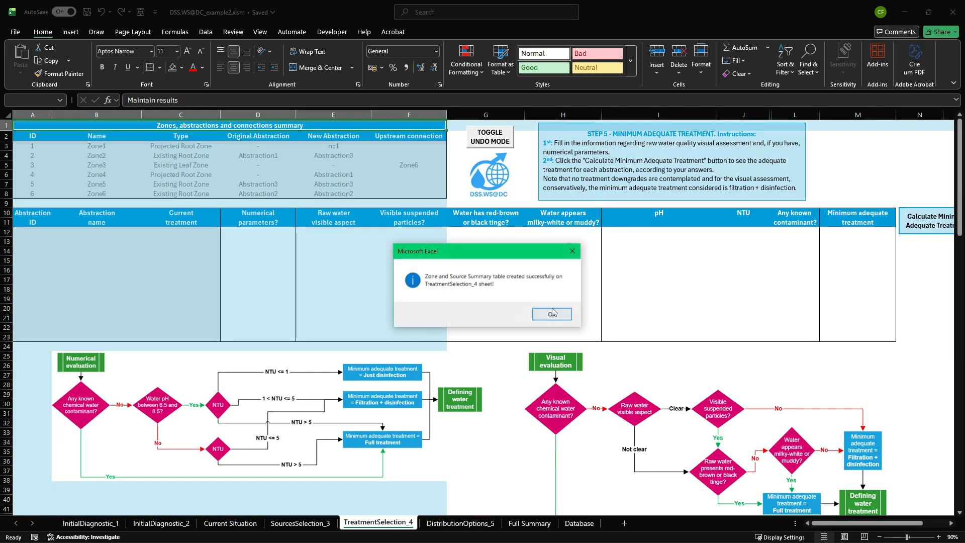
click(551, 315)
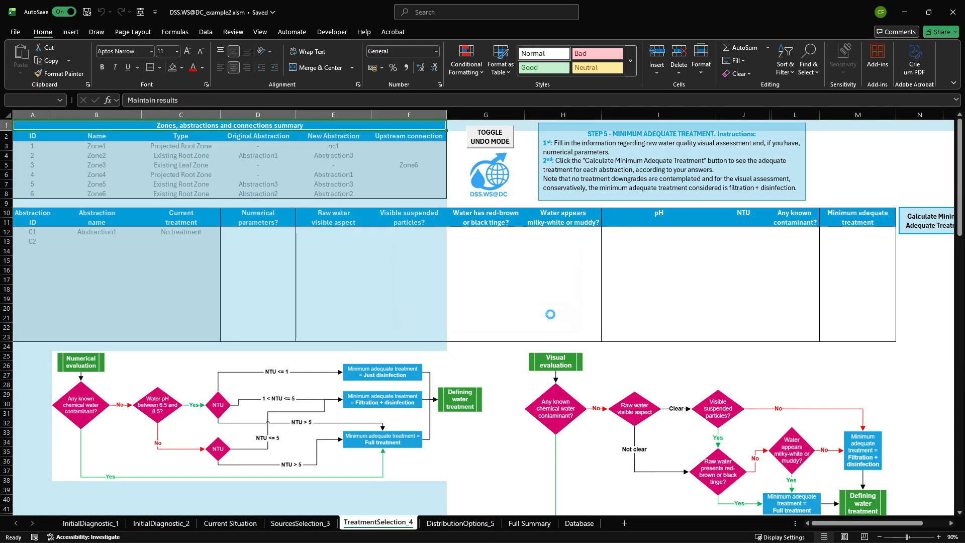
click(41, 202)
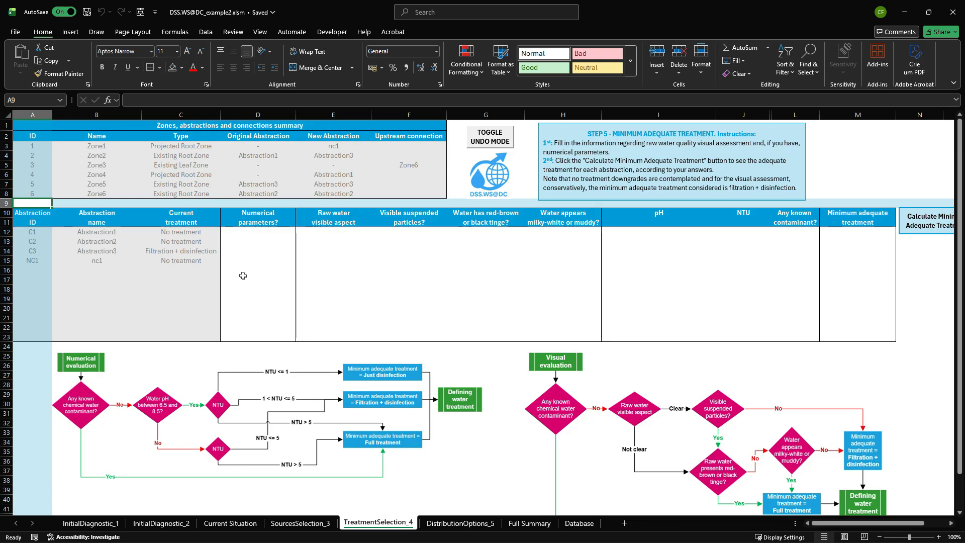
Review the abstraction data on SourcesSelection_3, then examine the instructions and evaluation flowcharts on TreatmentSelection_4.
click(311, 523)
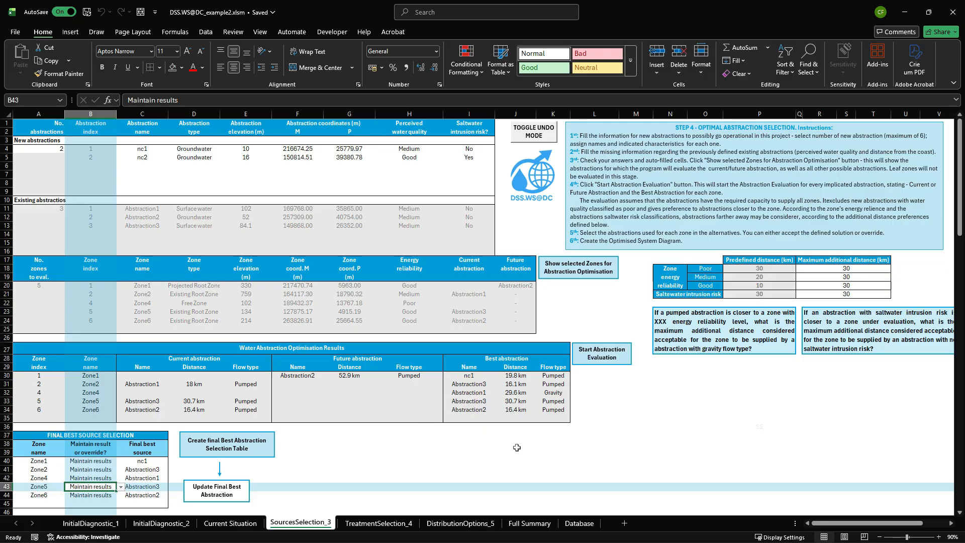
scroll(516, 447, down, 5)
scroll(466, 350, up, 5)
click(374, 525)
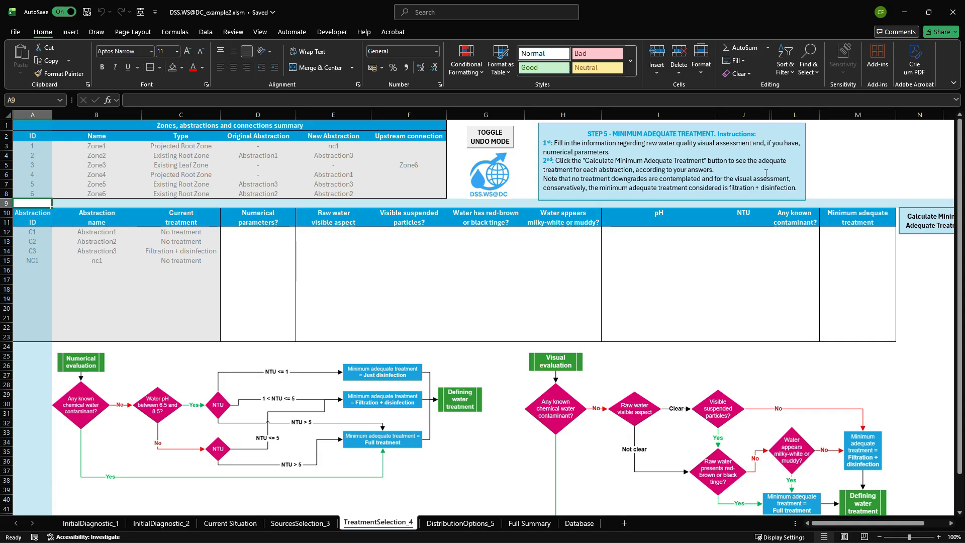
scroll(680, 262, down, 2)
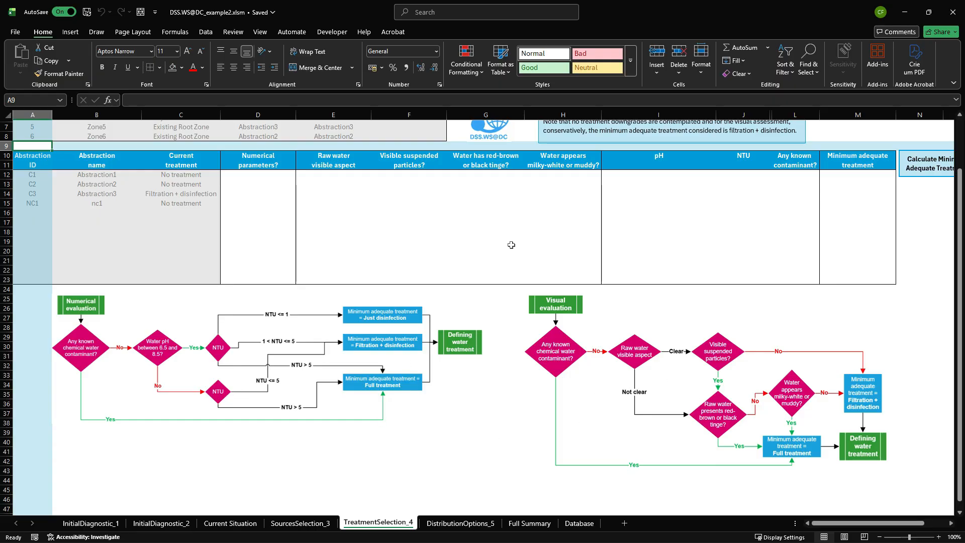
scroll(508, 244, up, 2)
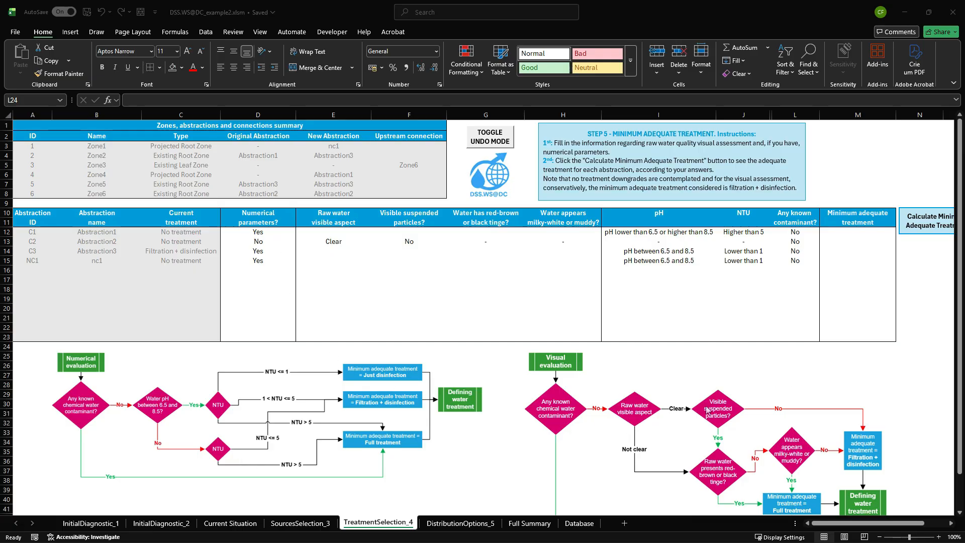
Calculate the minimum adequate treatment for all abstractions and inspect Abstraction3's current treatment, pH and NTU entries.
click(914, 221)
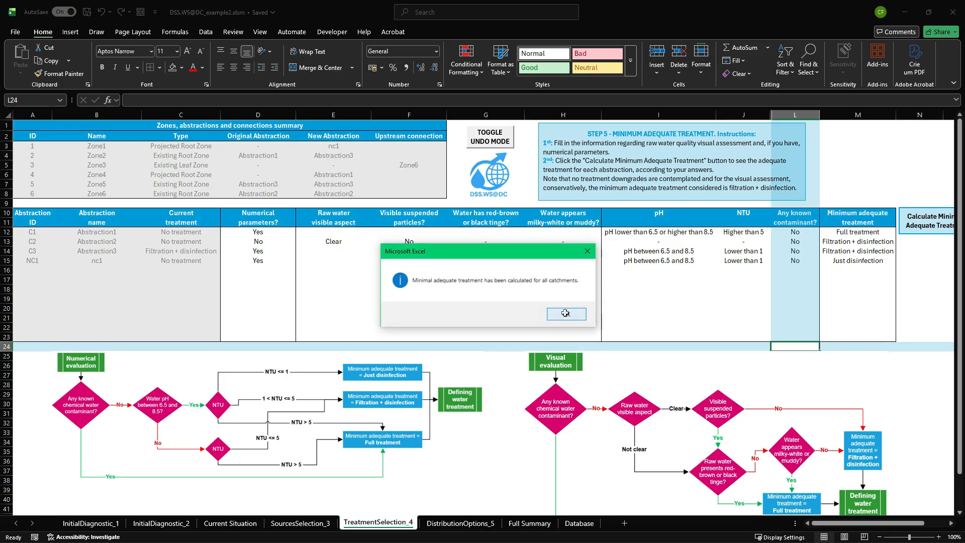
click(566, 314)
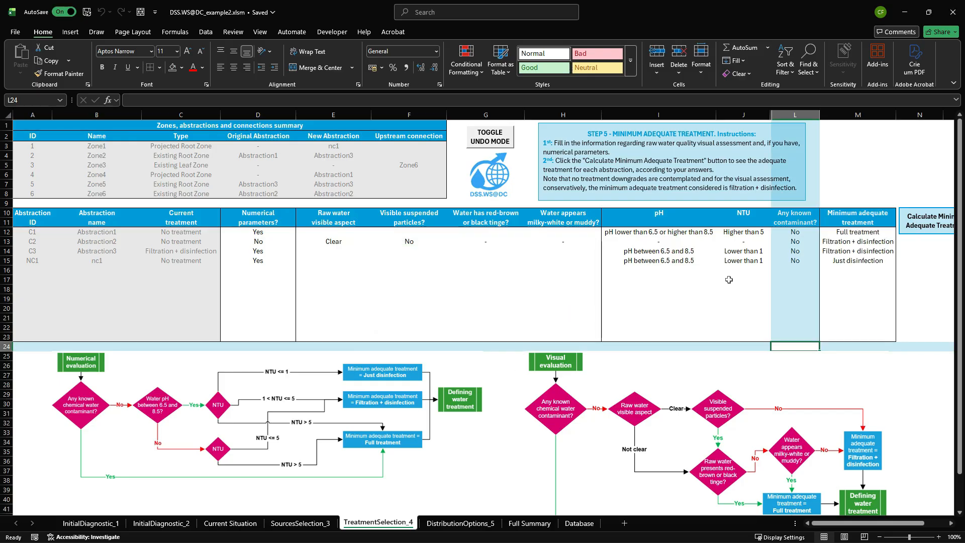
click(207, 251)
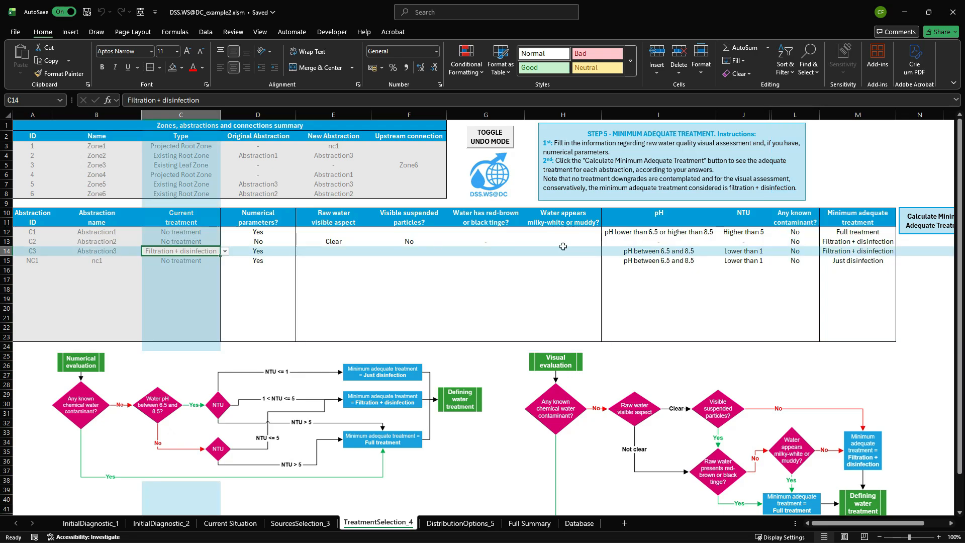
drag(637, 252, 749, 251)
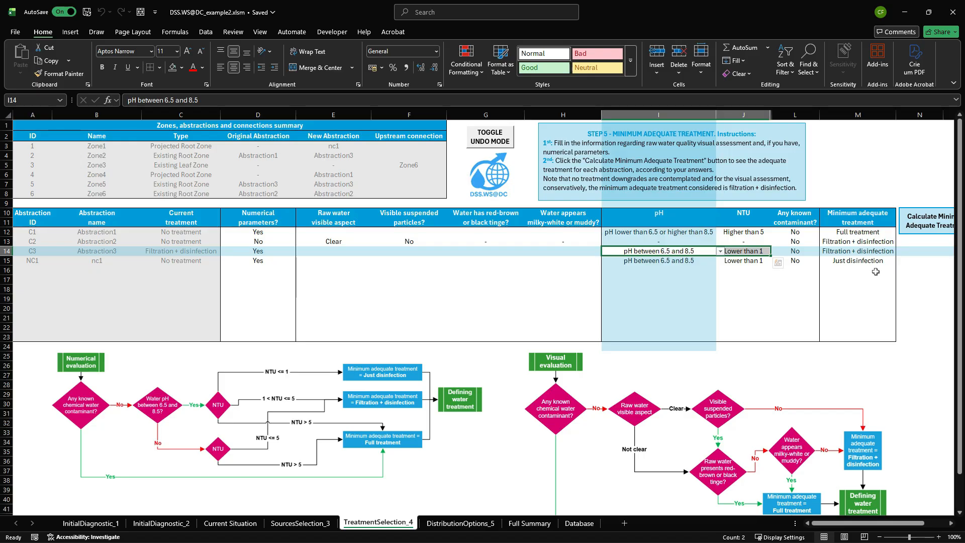
click(911, 268)
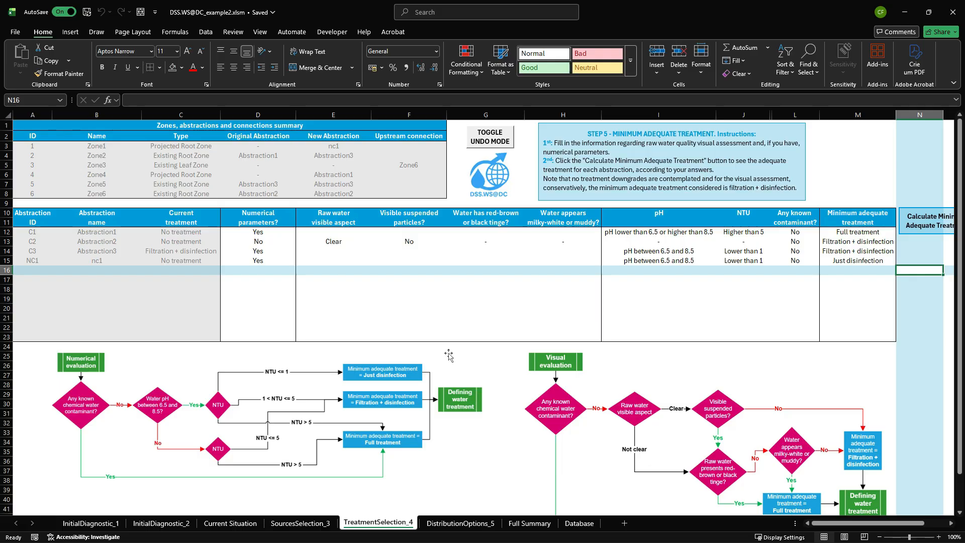
Populate the distribution model table on the DistributionOptions_5 sheet and dismiss the notice.
click(446, 524)
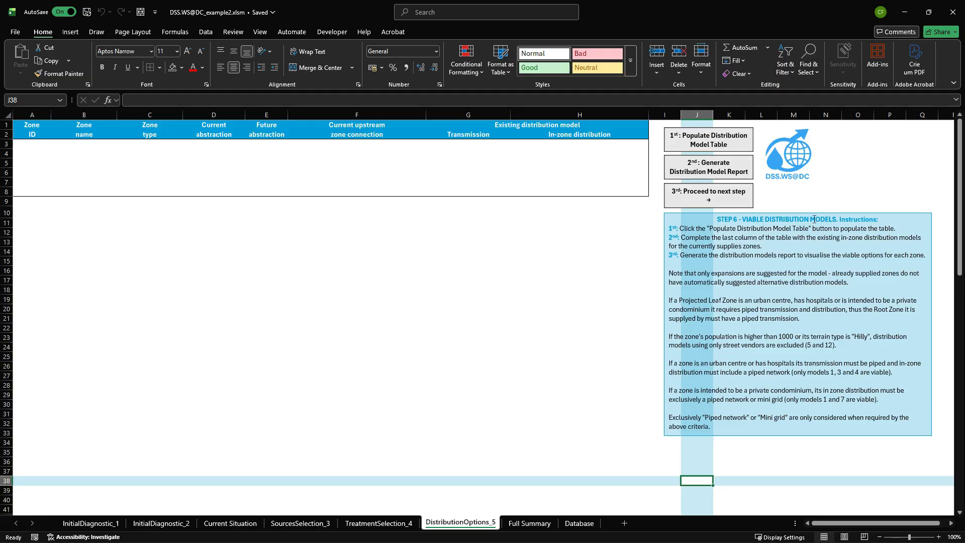
click(714, 137)
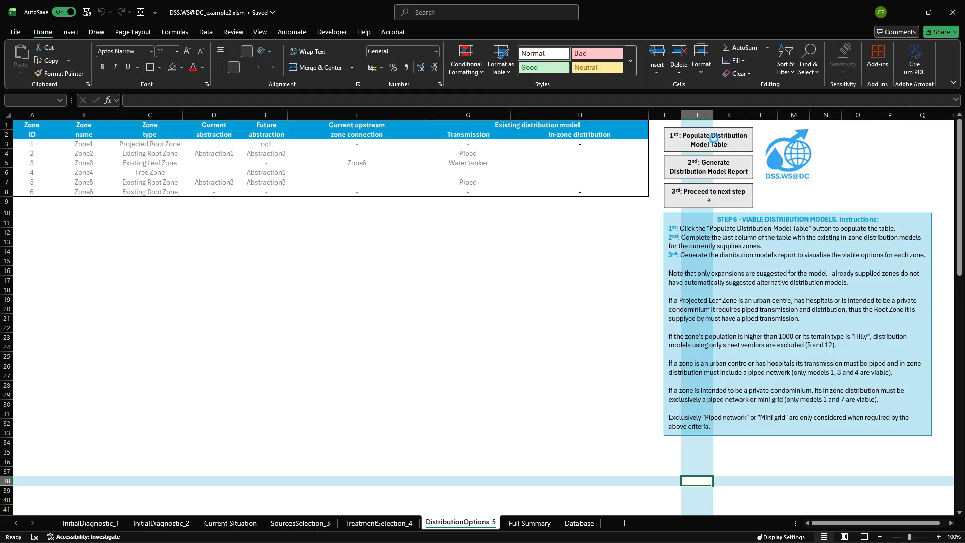
click(569, 321)
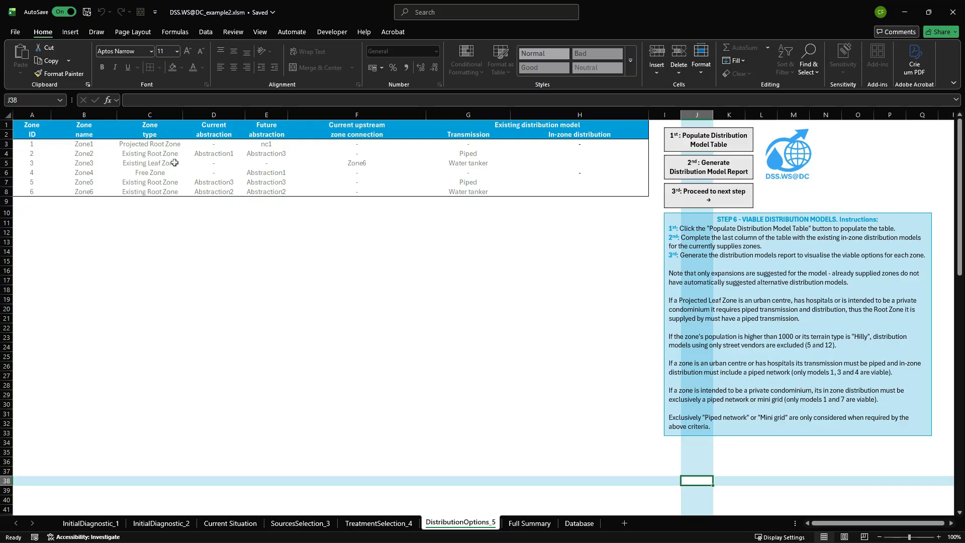
Set the existing in-zone distribution to Piped + standpipe network for Zone2 and Standpipes for Zone3.
click(585, 156)
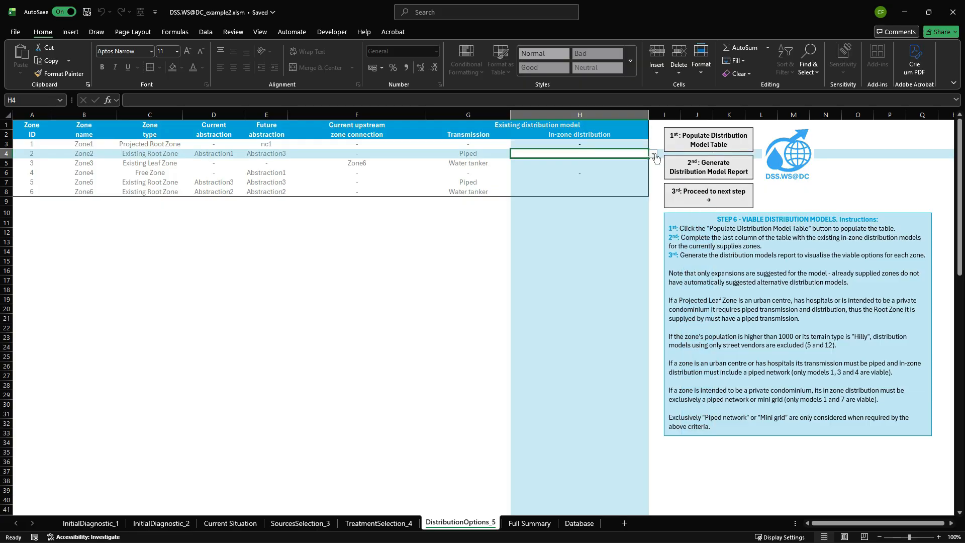
click(653, 156)
click(577, 180)
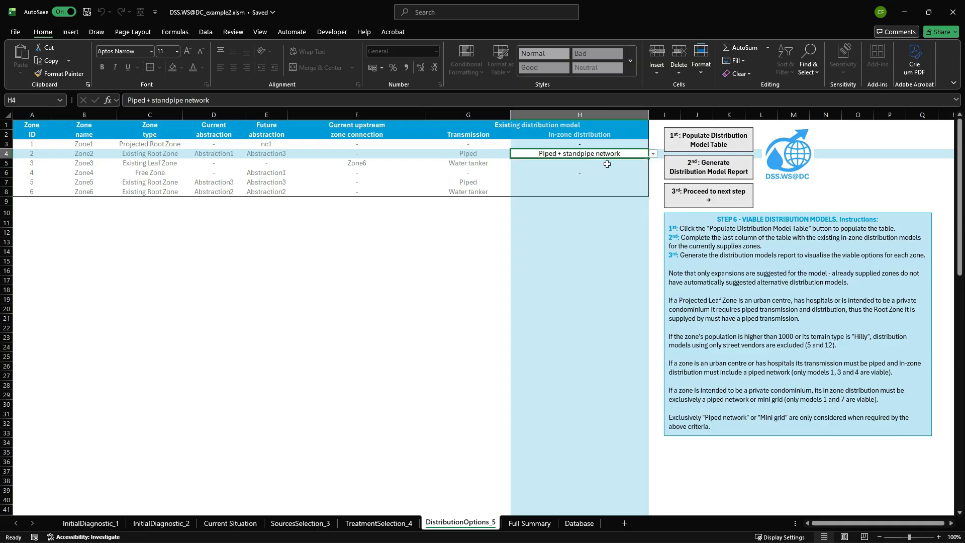
key(Return)
click(653, 163)
click(590, 198)
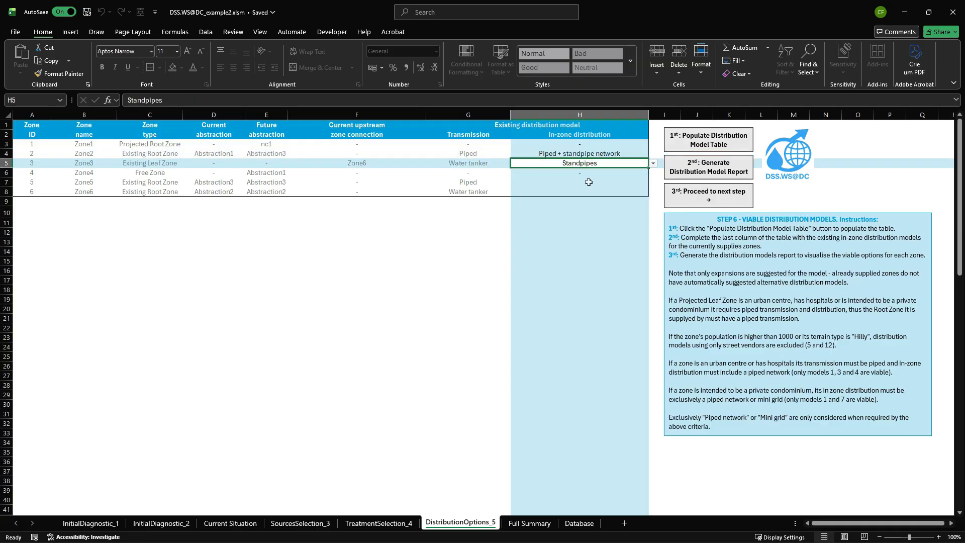
Set the existing in-zone distribution to Standpipe network for Zone5 and Mini grid + standpipes + street vendors for Zone6.
click(606, 182)
click(653, 182)
click(593, 199)
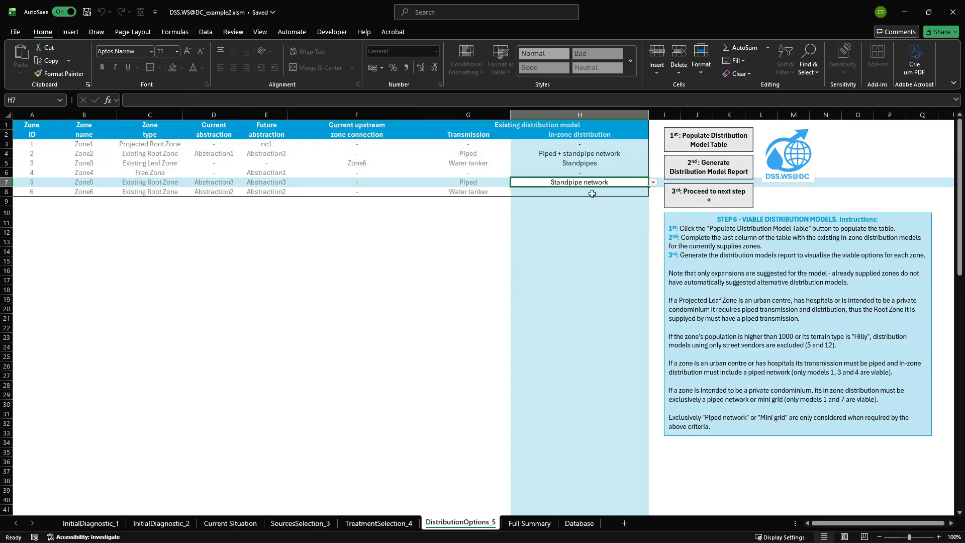
click(597, 196)
click(653, 192)
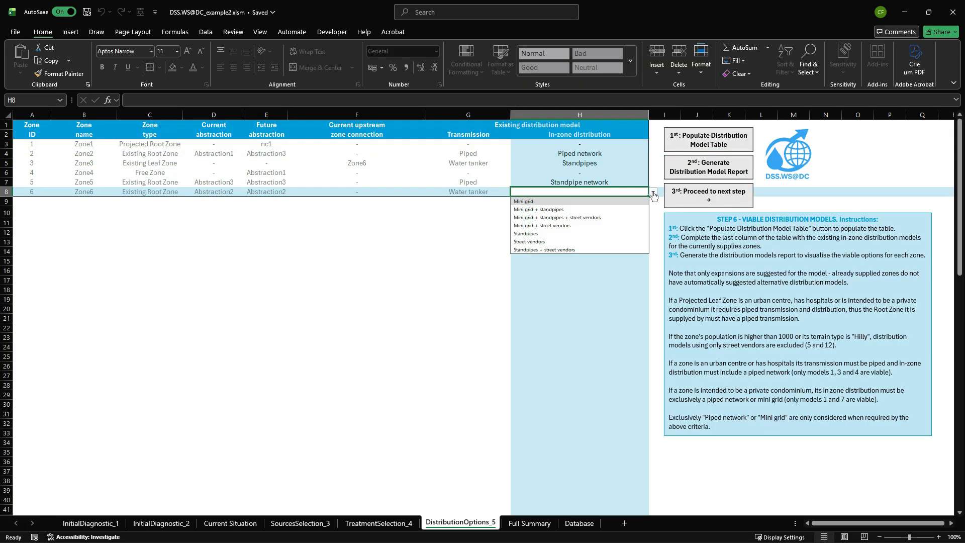
click(581, 219)
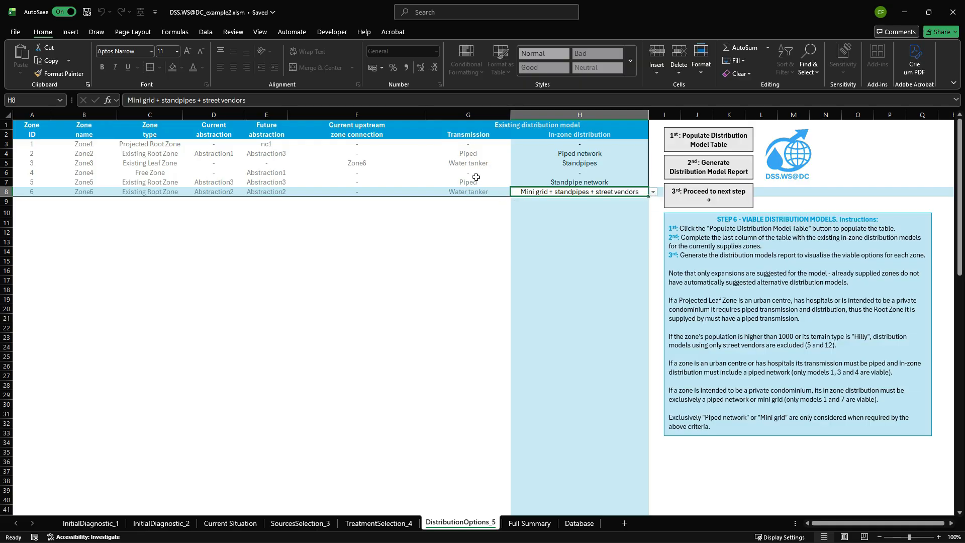
Compare the in-zone distribution options offered for piped Zone5 and water-tanker Zone6, keeping both selections.
click(593, 182)
click(653, 183)
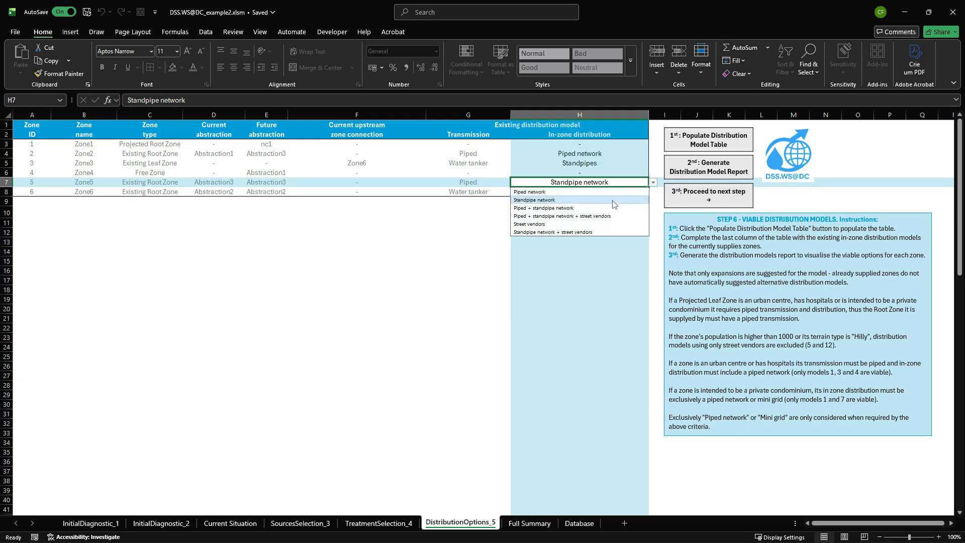
click(653, 185)
click(637, 191)
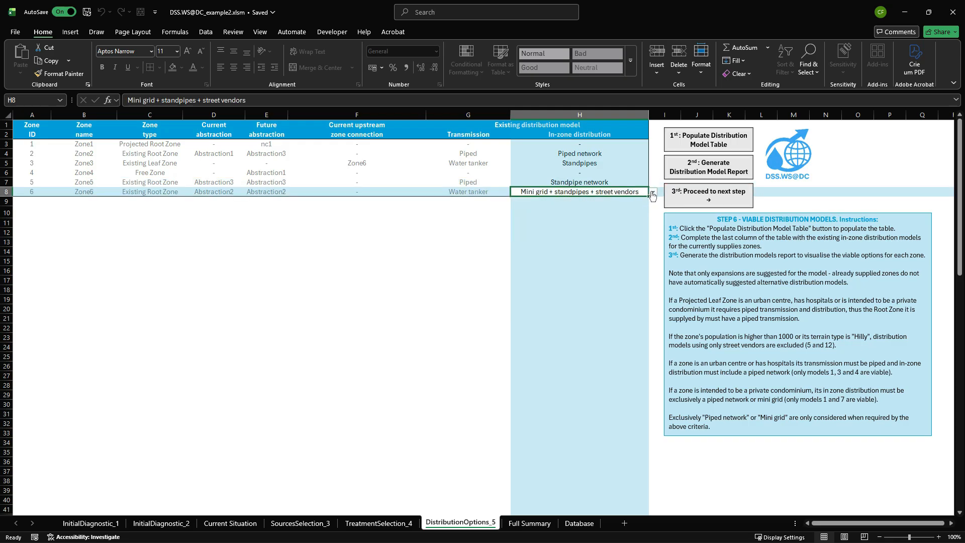
click(653, 195)
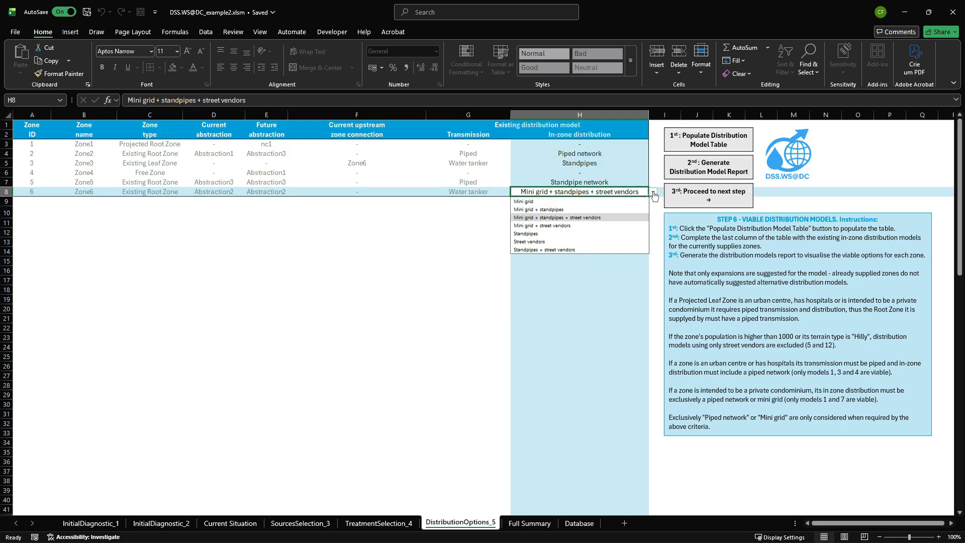
click(653, 195)
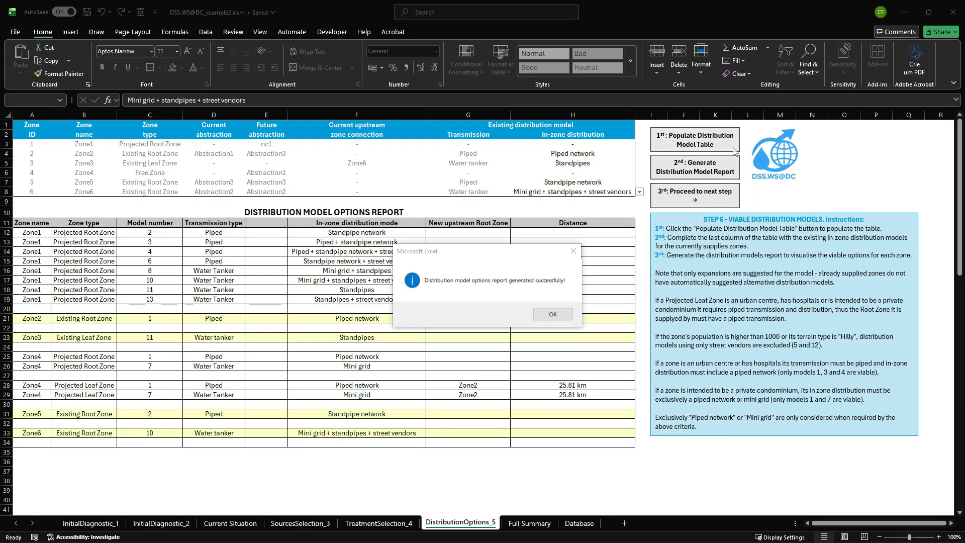
Generate the distribution model options report, close its notice and proceed to the next step.
click(562, 319)
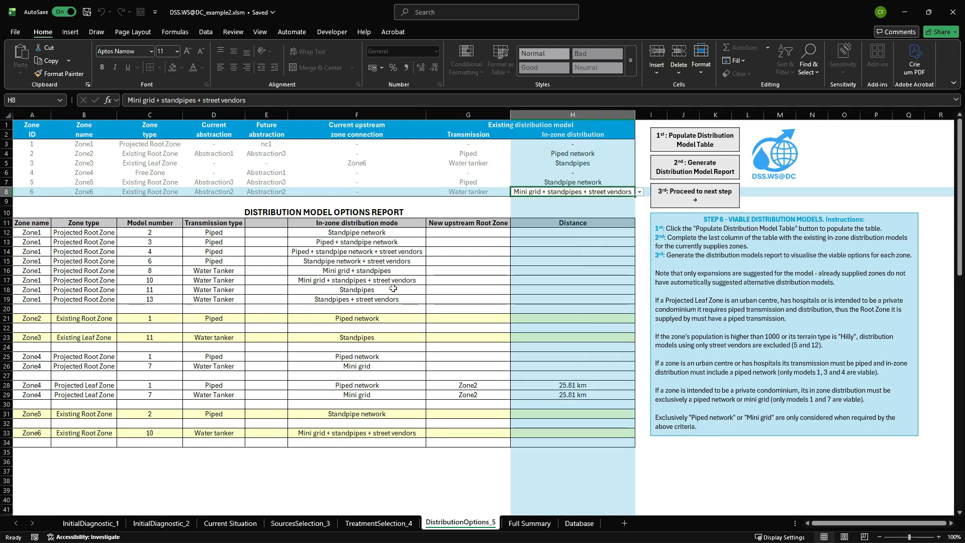
click(49, 473)
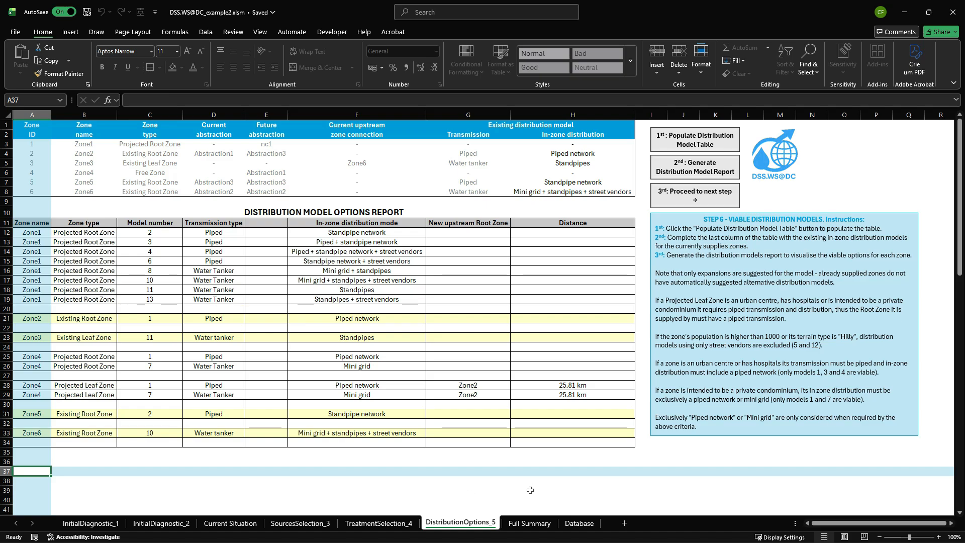
click(696, 196)
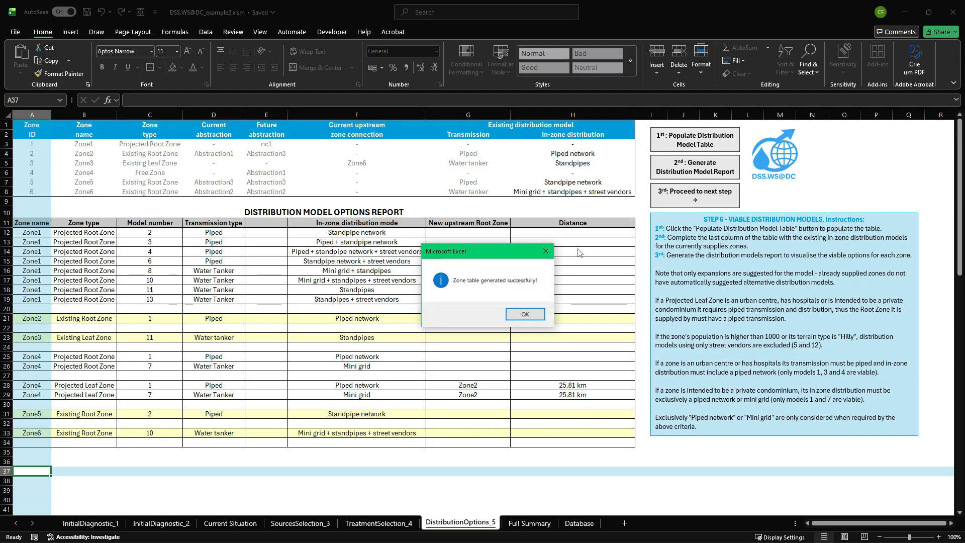
Dismiss the zone table notice on the distribution options sheet.
click(525, 314)
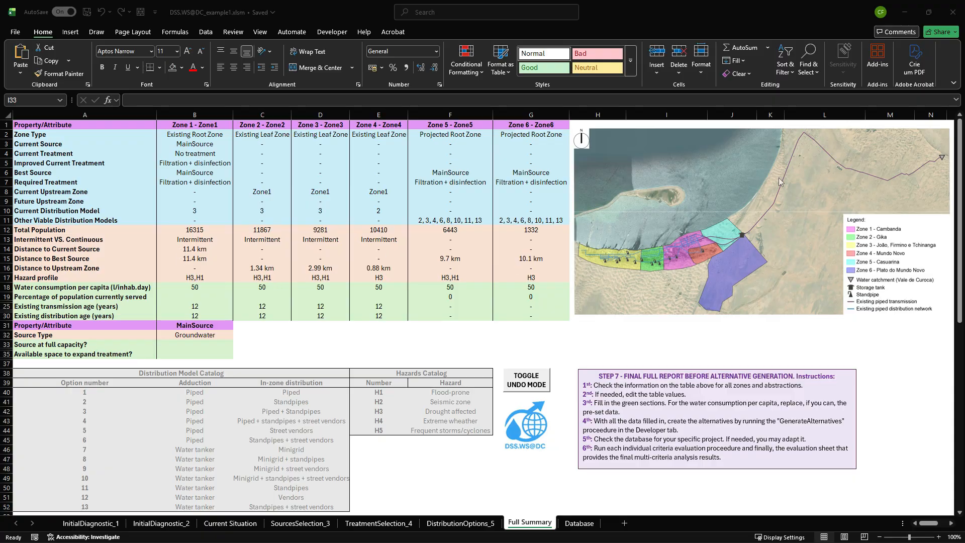
Draw a straight black line on the map from the water catchment to Zone 1, about 14.02 cm wide and 4.85 cm high.
click(71, 33)
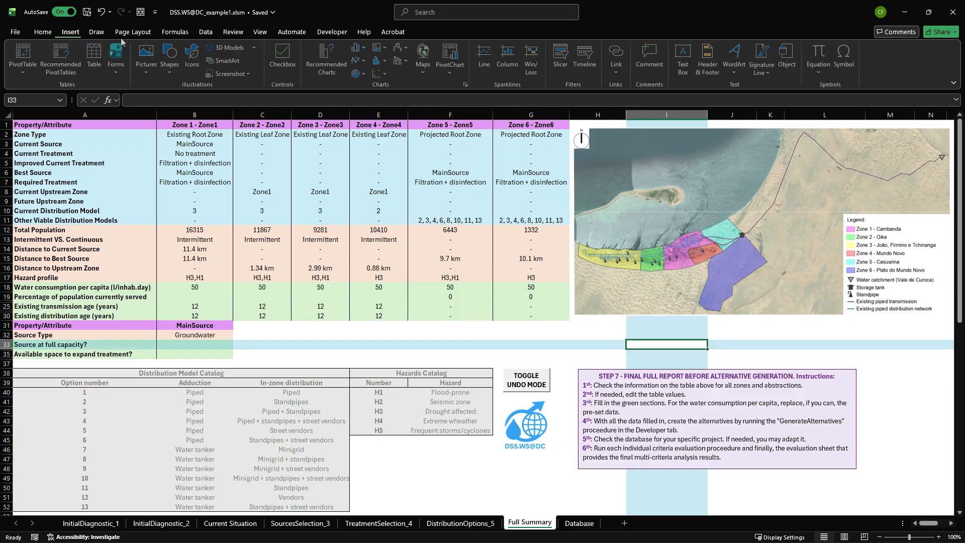
click(173, 70)
click(172, 100)
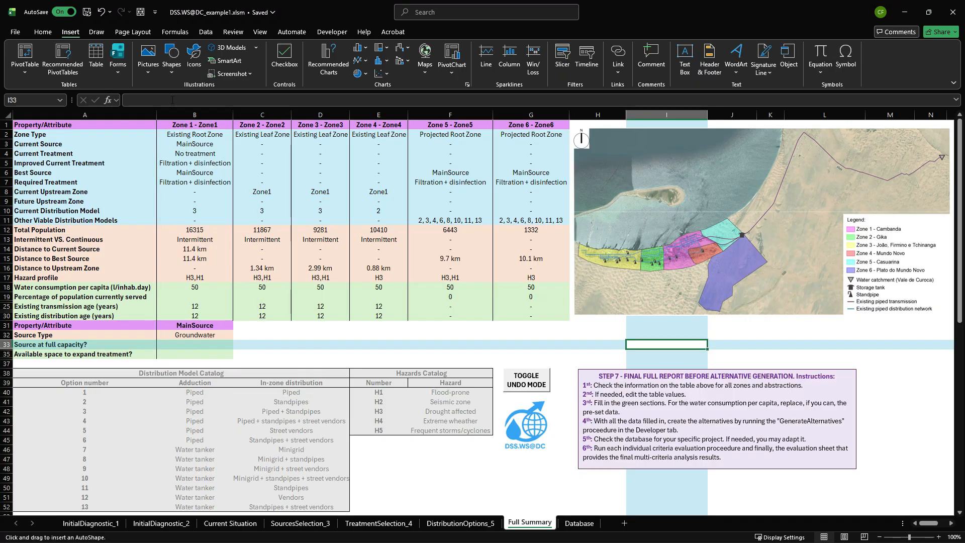
click(43, 32)
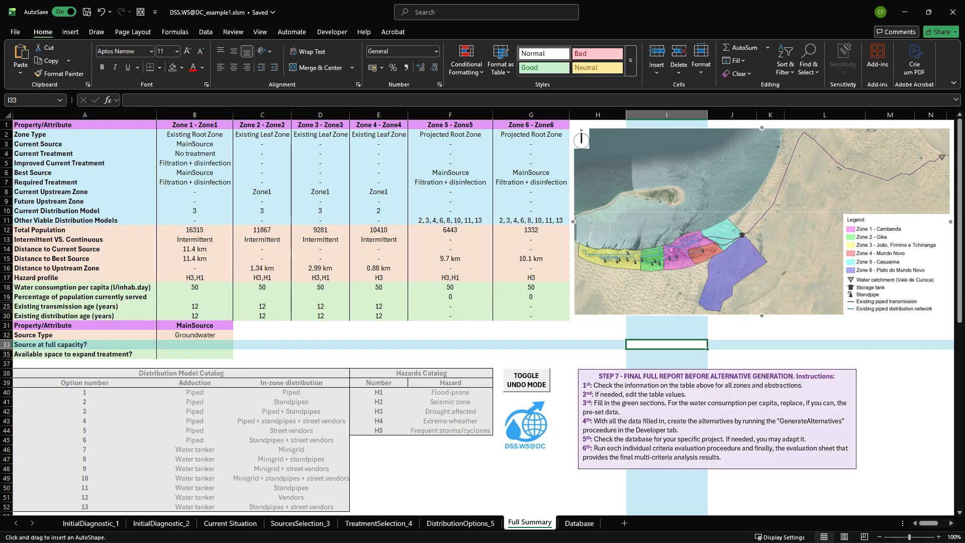
drag(943, 155, 678, 247)
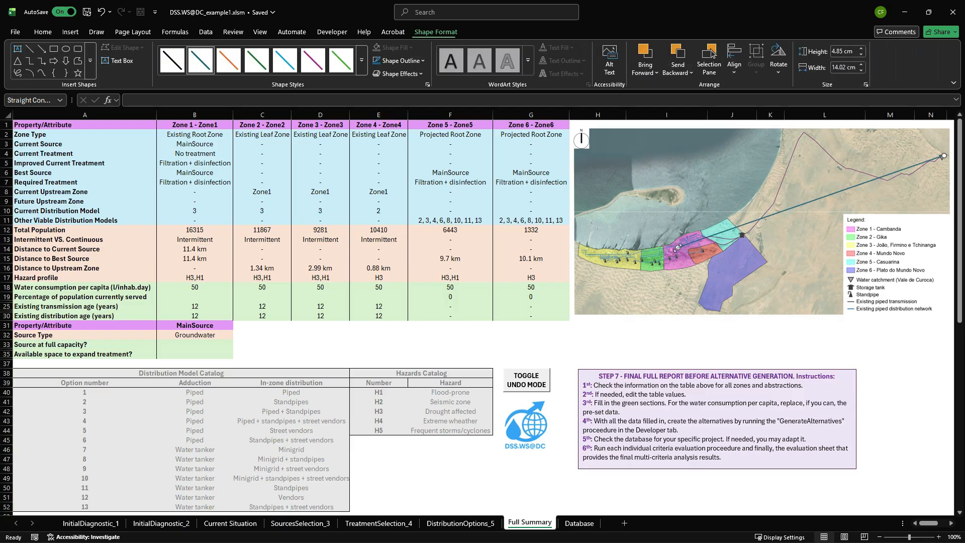
click(169, 63)
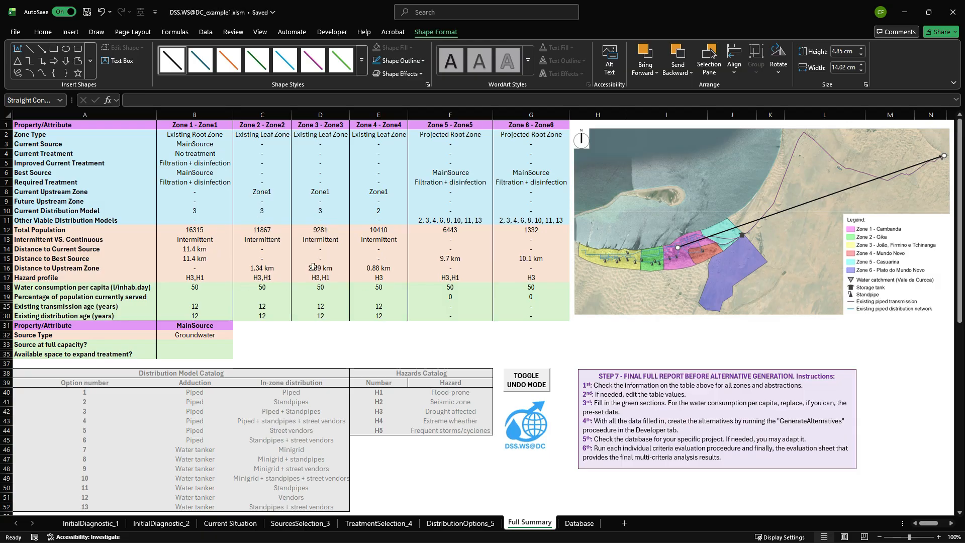
Repoint the map line to link Zone 1 with Zone 4, return it to the catchment, and move its other end to Zone 6.
drag(943, 156, 703, 254)
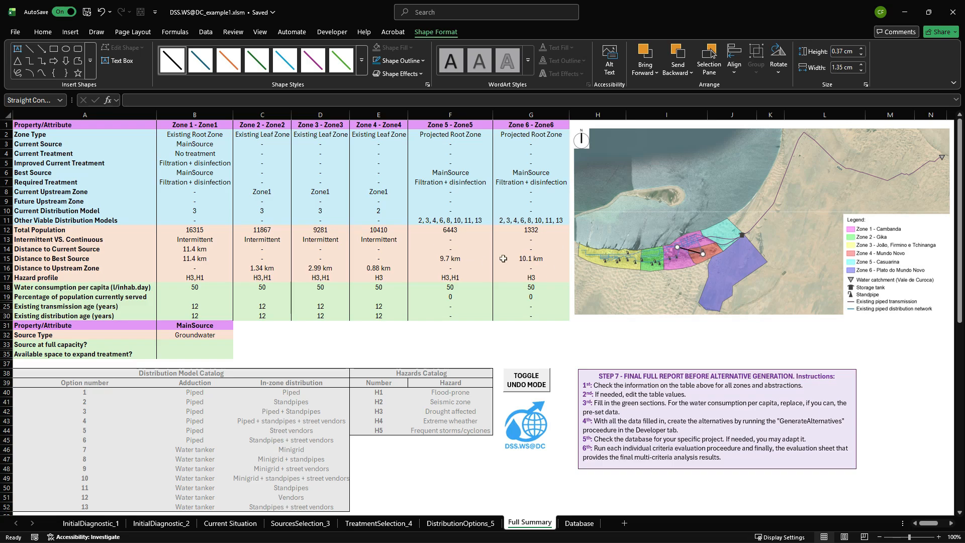
drag(702, 253, 942, 157)
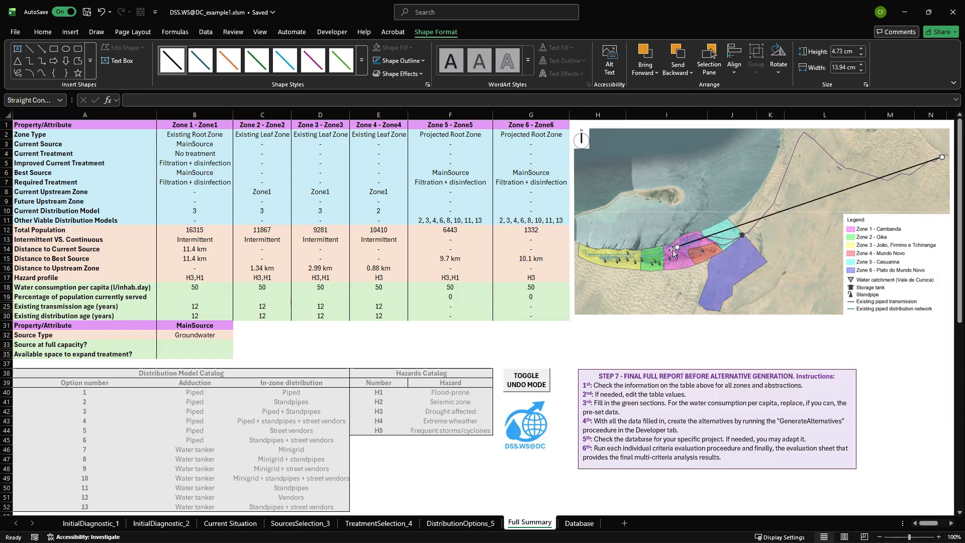
drag(677, 247, 728, 273)
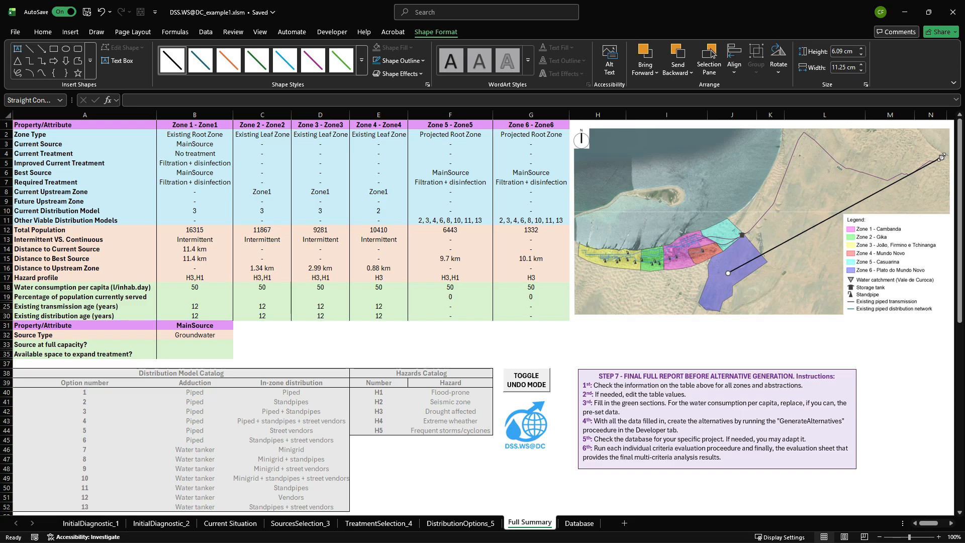
Link the storage tank with Zone 6 and with the catchment using the line, ending with it between the catchment and Zone 6.
mouse_move(941, 157)
mouse_down()
mouse_move(845, 183)
mouse_move(742, 235)
mouse_up()
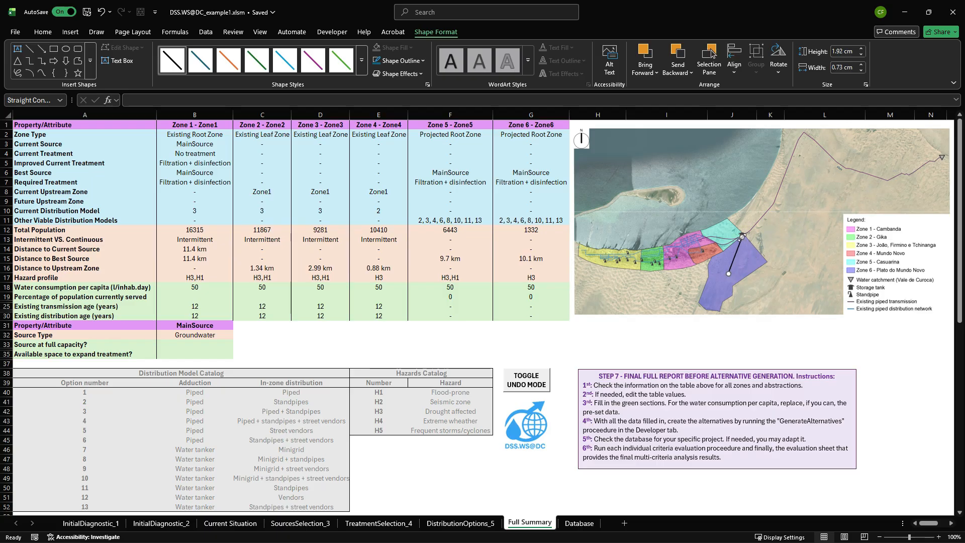
drag(729, 275, 940, 160)
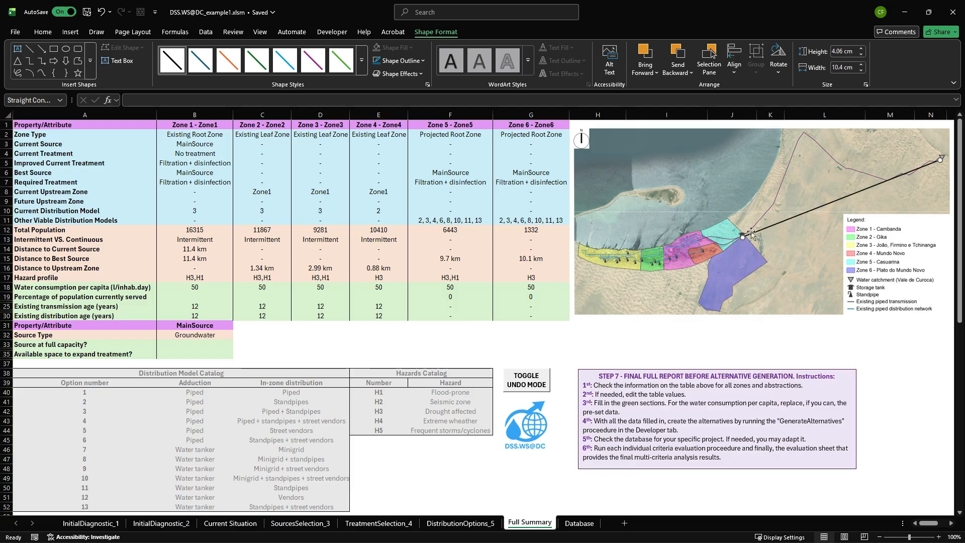
drag(741, 237, 726, 274)
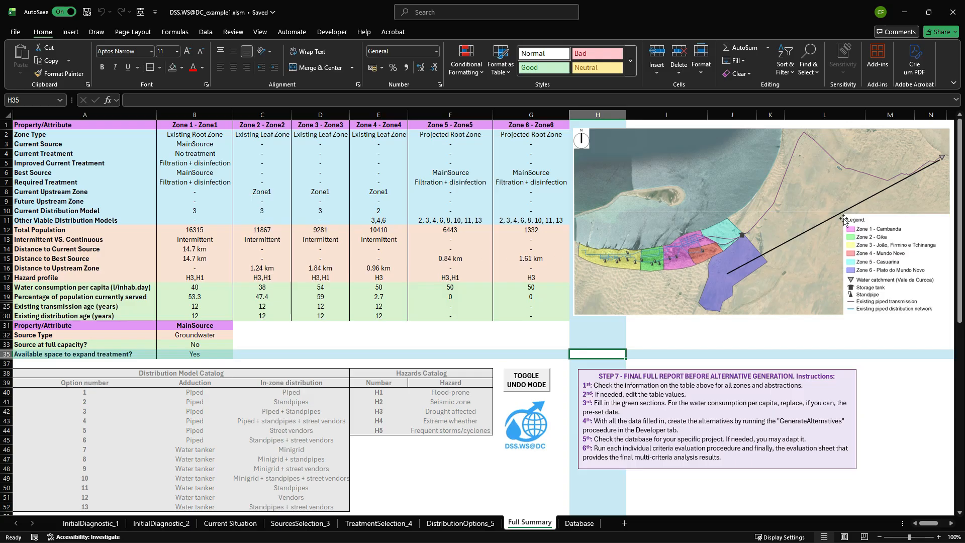
Trace the distances from the storage tank to Zone 6 and Zone 5 with the line, and place it between Zone 1 and Zone 4.
click(913, 183)
drag(942, 159, 742, 236)
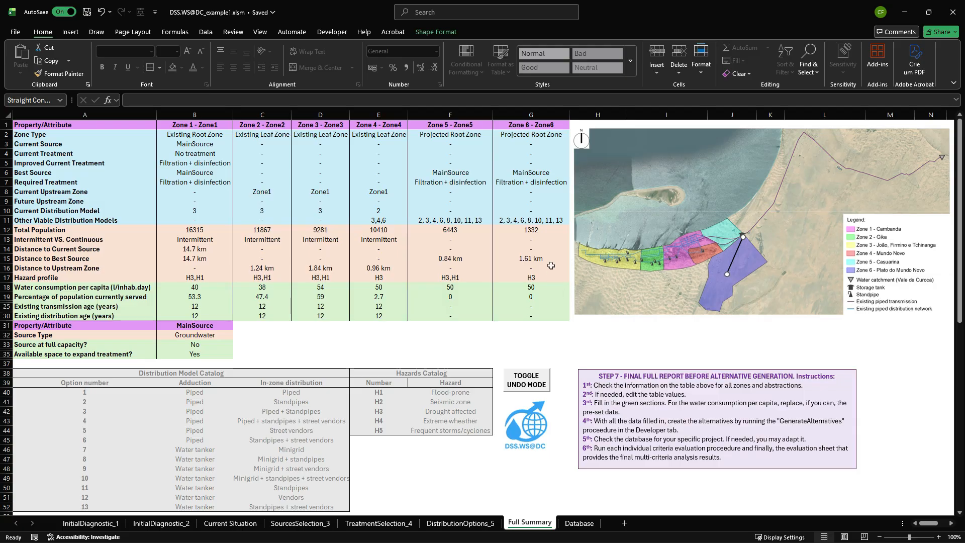
drag(727, 274, 716, 232)
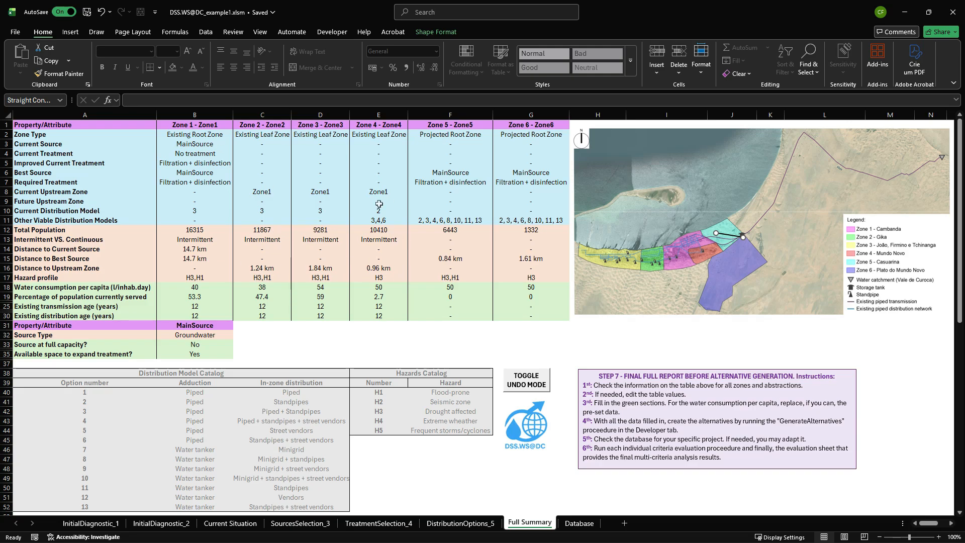
drag(729, 235, 688, 250)
click(683, 246)
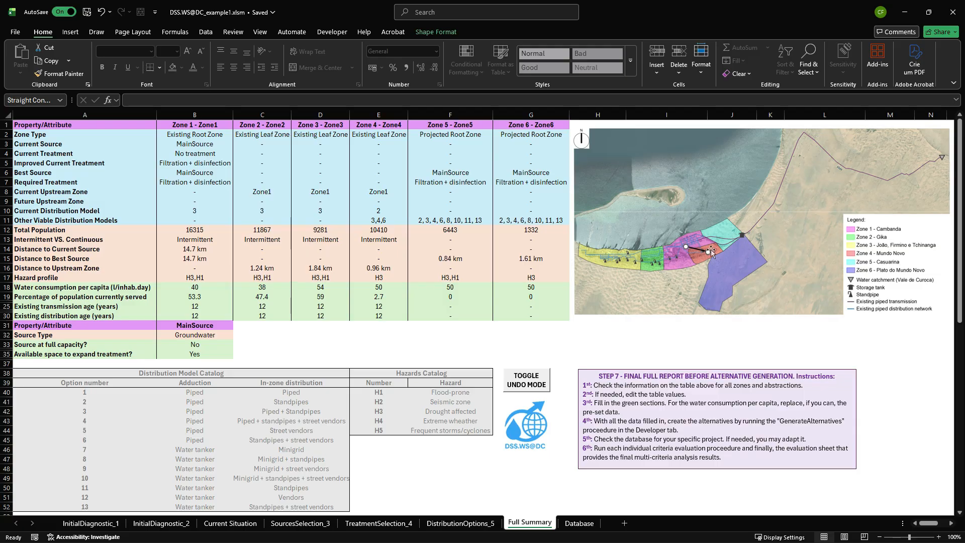
Stretch the line from Zone 1 to Zones 2 and 3, and leave it just below the coastal zones on the map.
drag(708, 251, 653, 258)
drag(667, 253, 615, 258)
drag(652, 258, 661, 277)
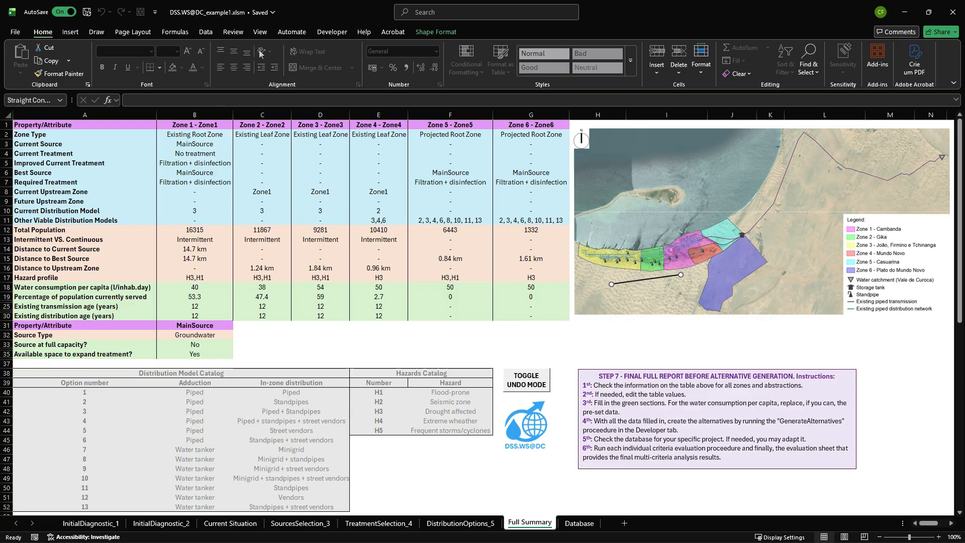
Run the GenerateAlternatives procedure and close its completion notice.
click(325, 33)
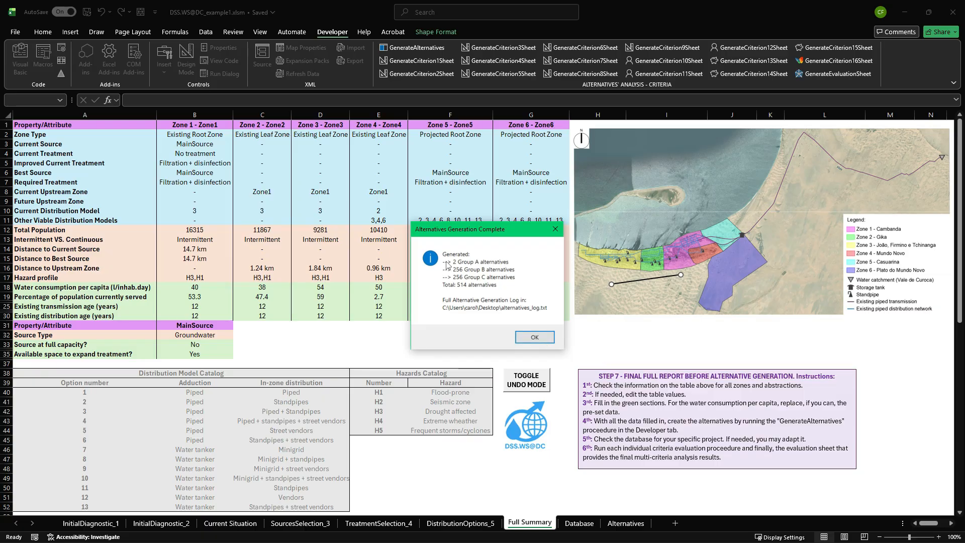
click(534, 338)
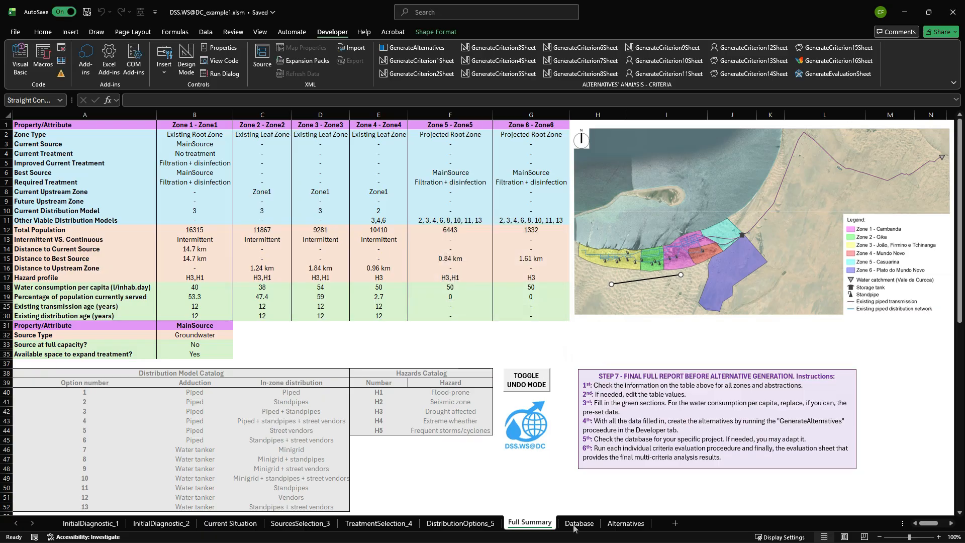
Examine the generated alternatives for the source, treatment, upstream zone and distribution model assigned to each of the six zones.
click(627, 523)
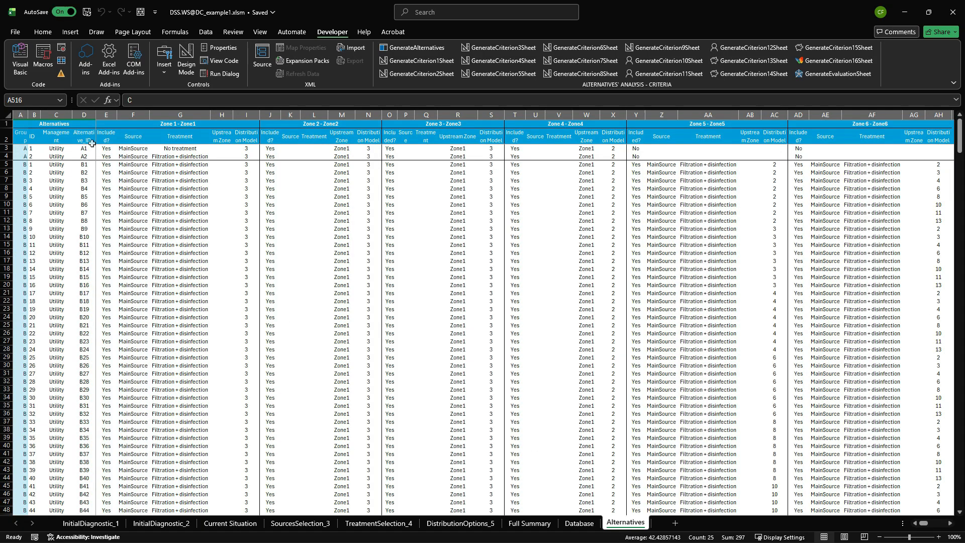
click(20, 149)
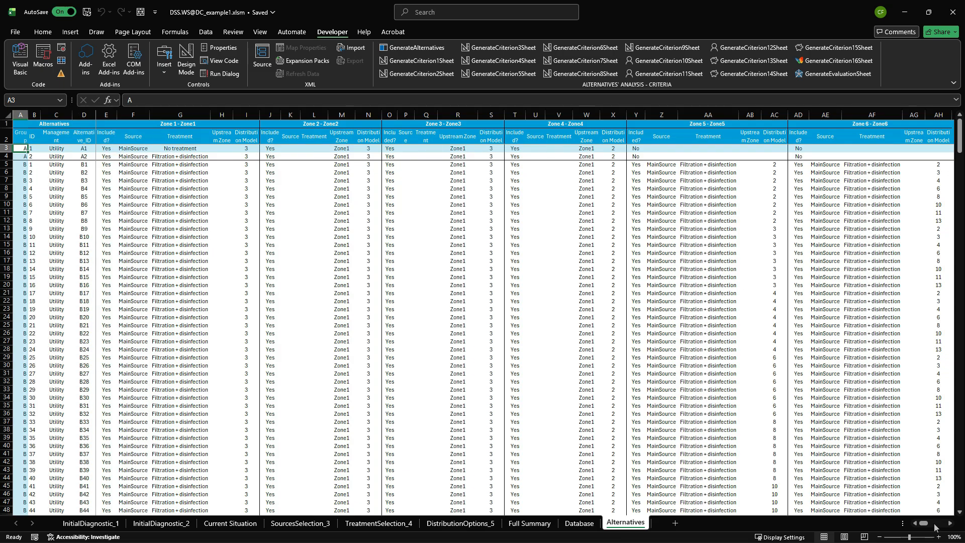
click(949, 525)
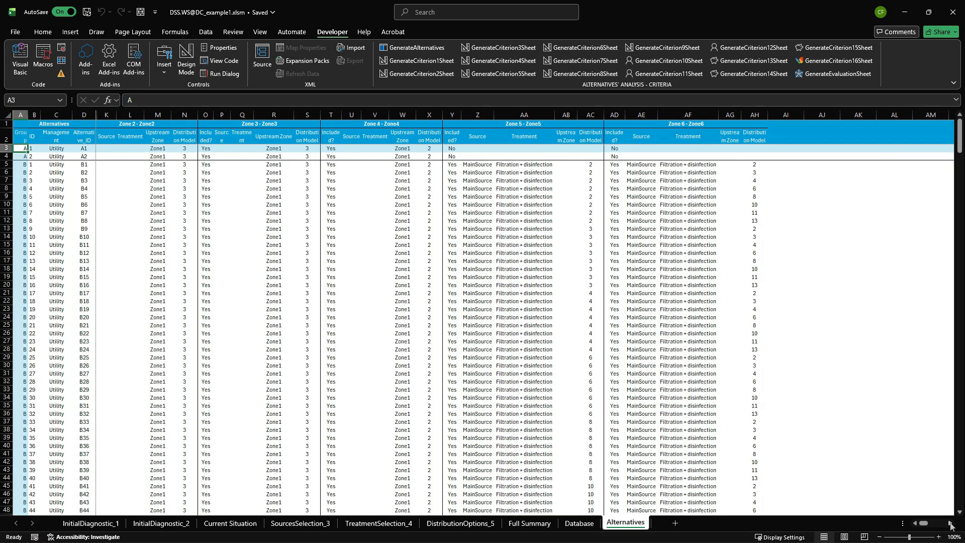
click(915, 525)
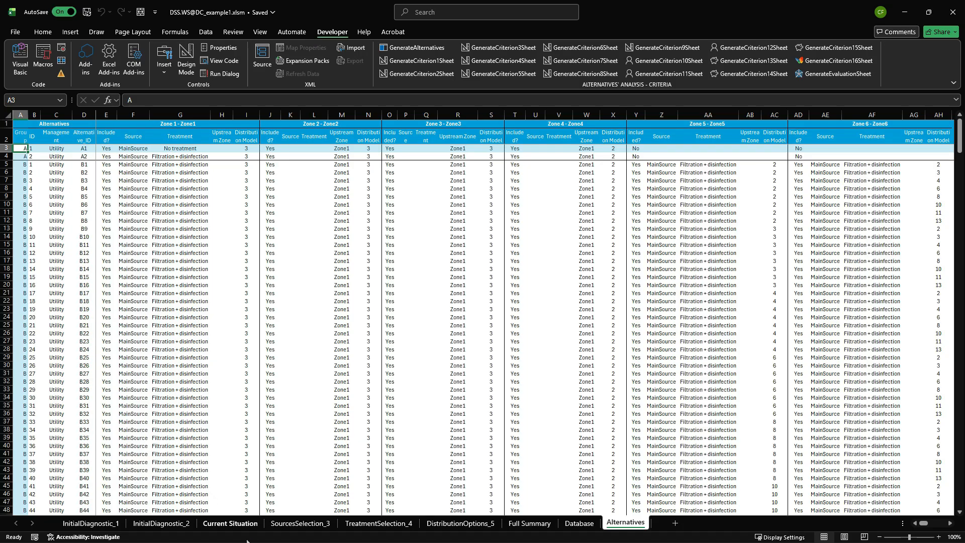
scroll(779, 231, down, 2)
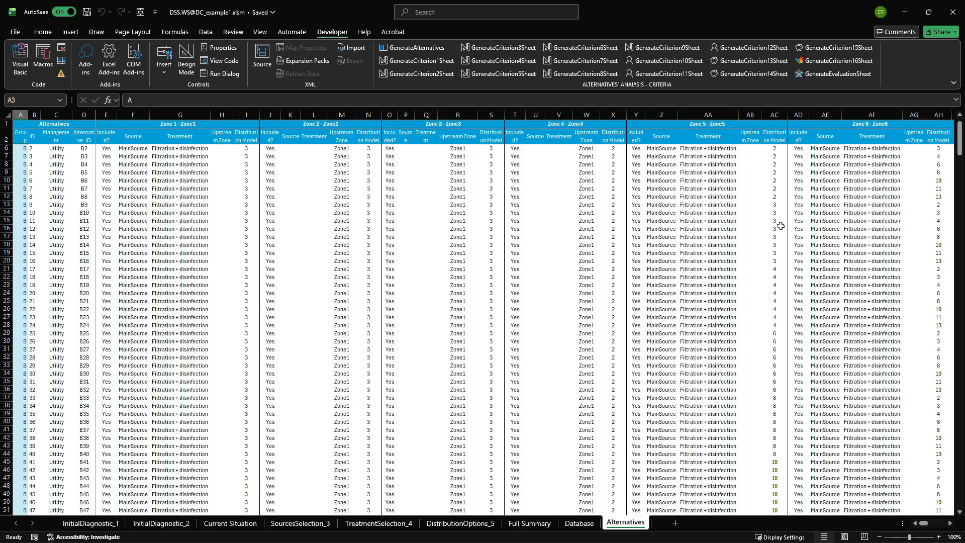
scroll(919, 272, down, 1)
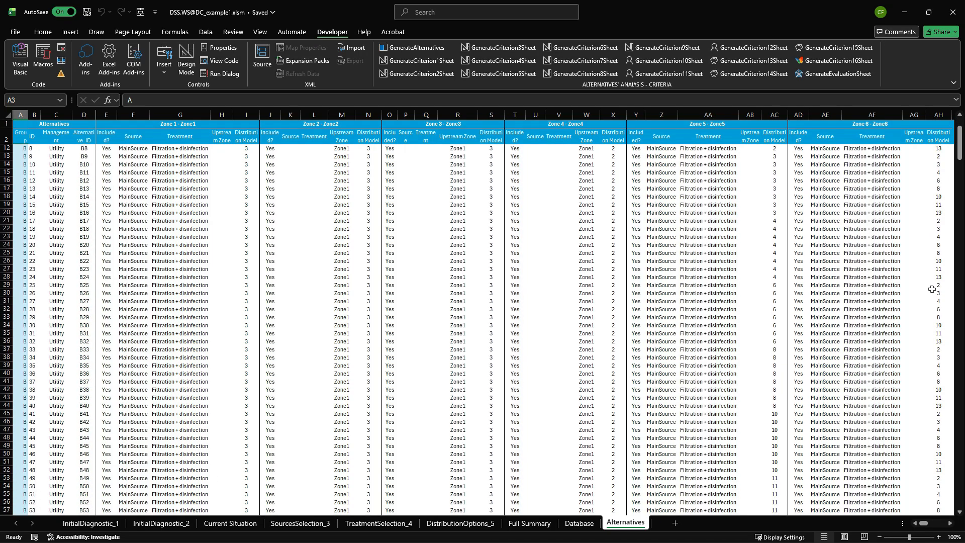
scroll(789, 291, up, 3)
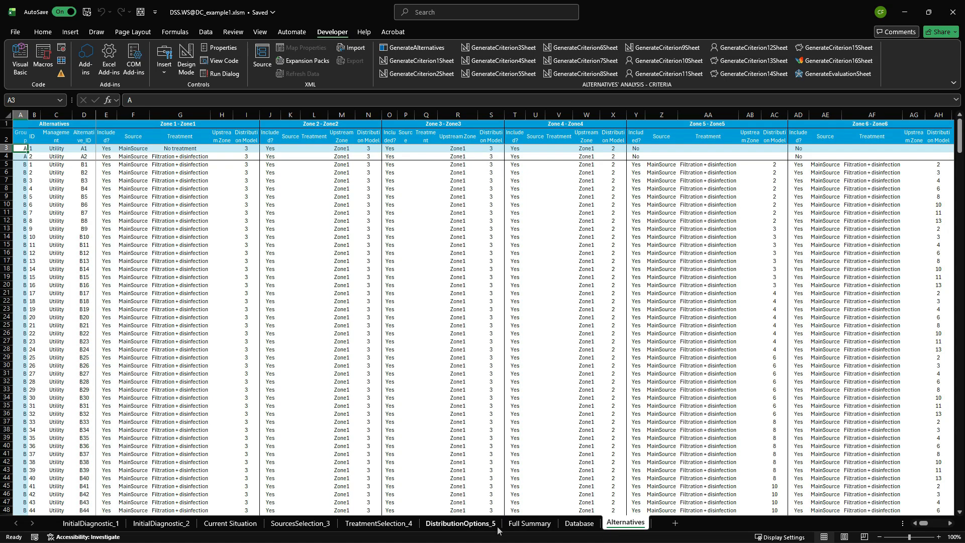
Examine the Database sheet's hazard, criteria, distribution, abstraction, treatment and transmission tables, including their score and lifespan columns.
click(578, 523)
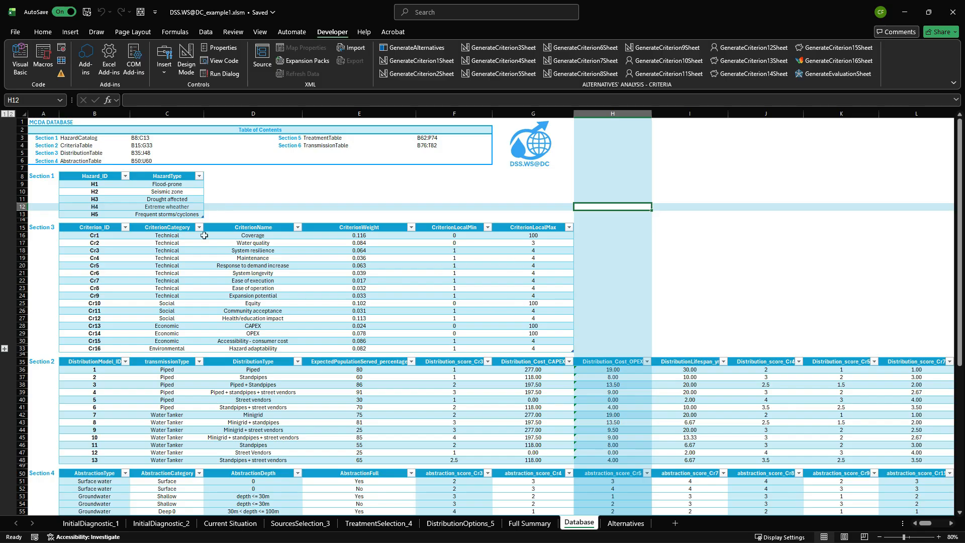
scroll(209, 249, down, 3)
scroll(209, 249, down, 3)
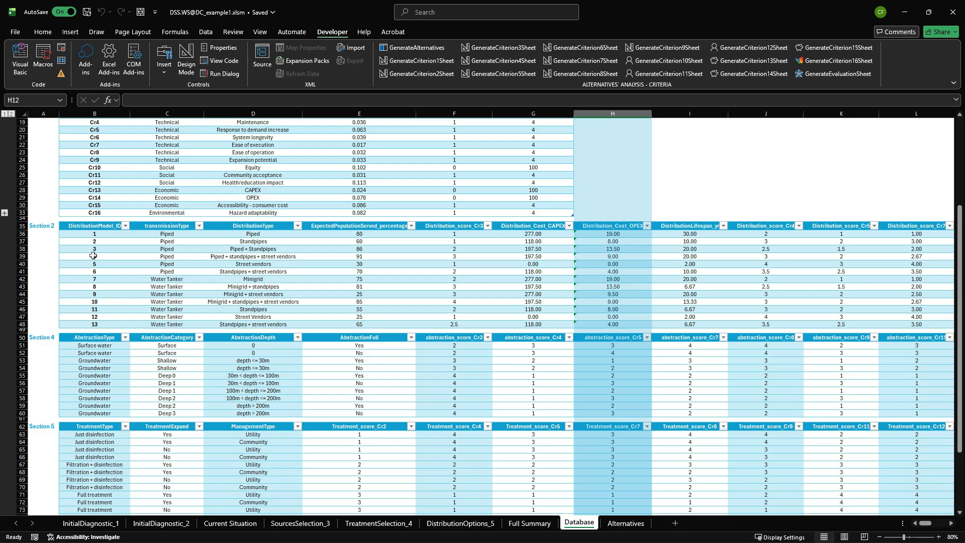
scroll(140, 284, down, 3)
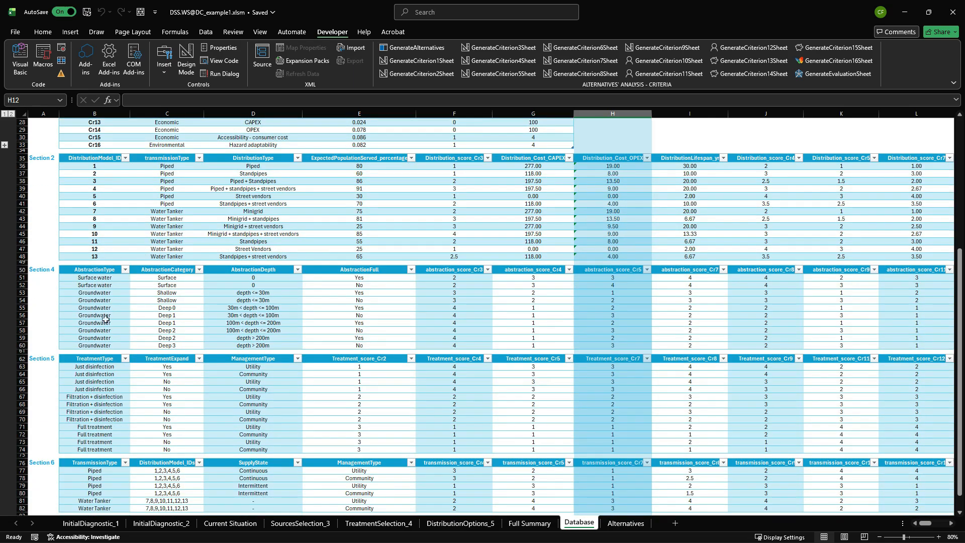
scroll(103, 281, down, 4)
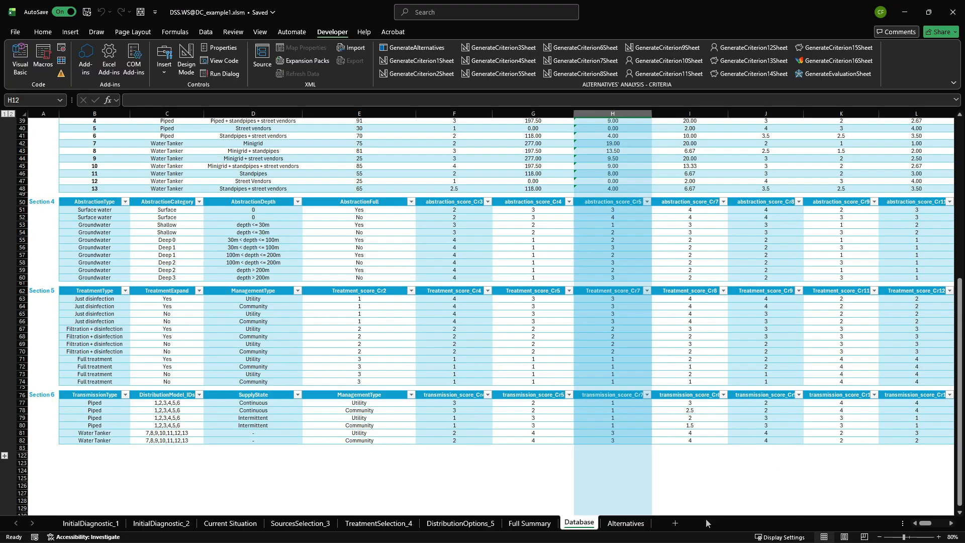
click(952, 524)
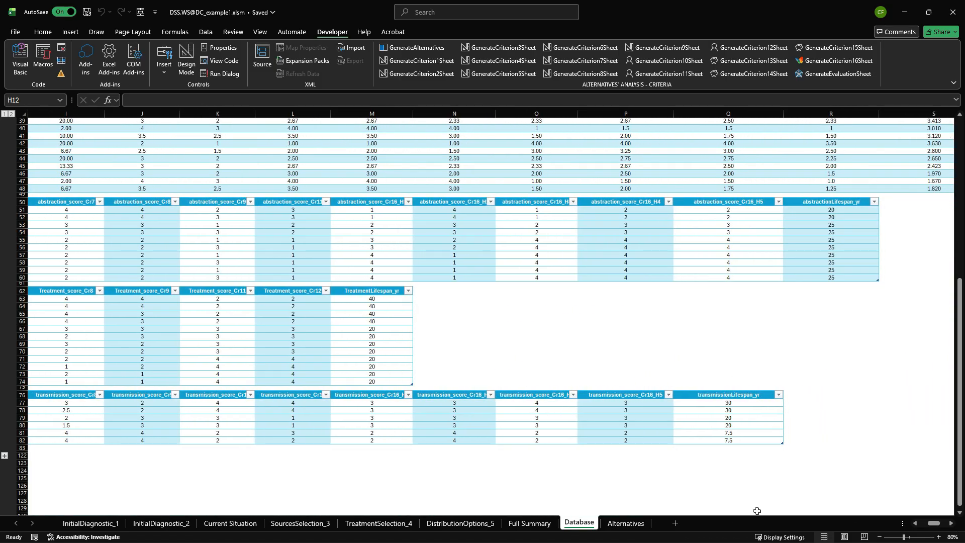
scroll(695, 463, up, 8)
drag(934, 524, 923, 524)
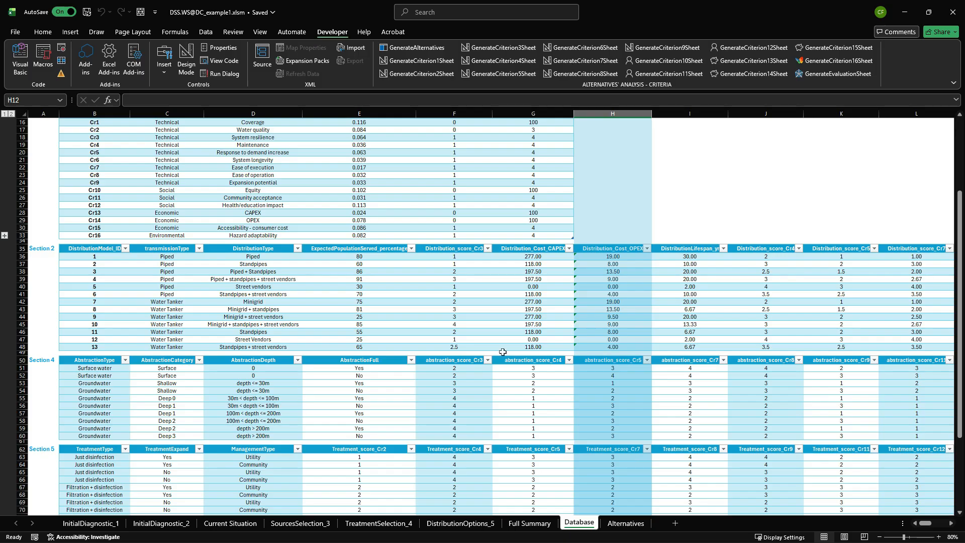
Highlight the distribution CAPEX and OPEX cost columns and review the distribution models alongside the criteria weights.
drag(531, 249, 627, 350)
click(693, 229)
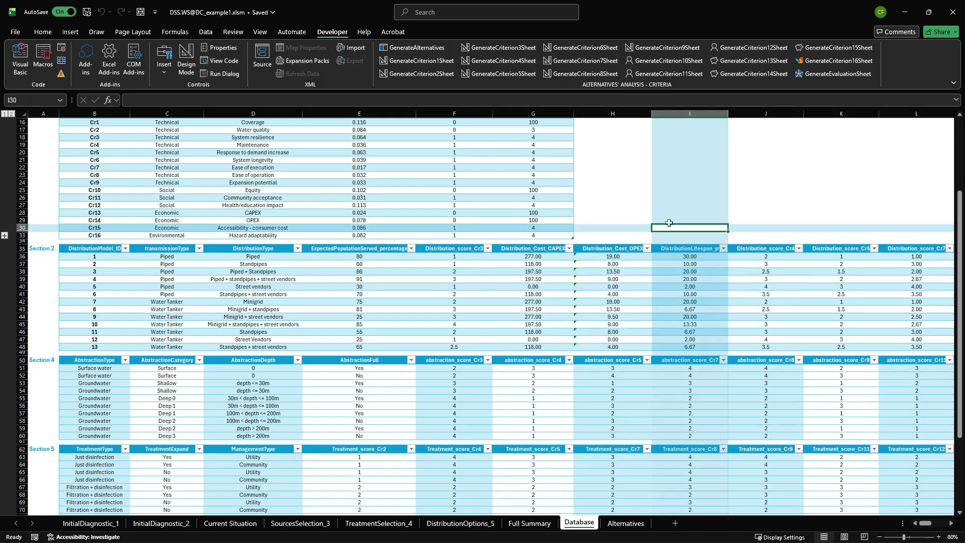
scroll(151, 391, down, 1)
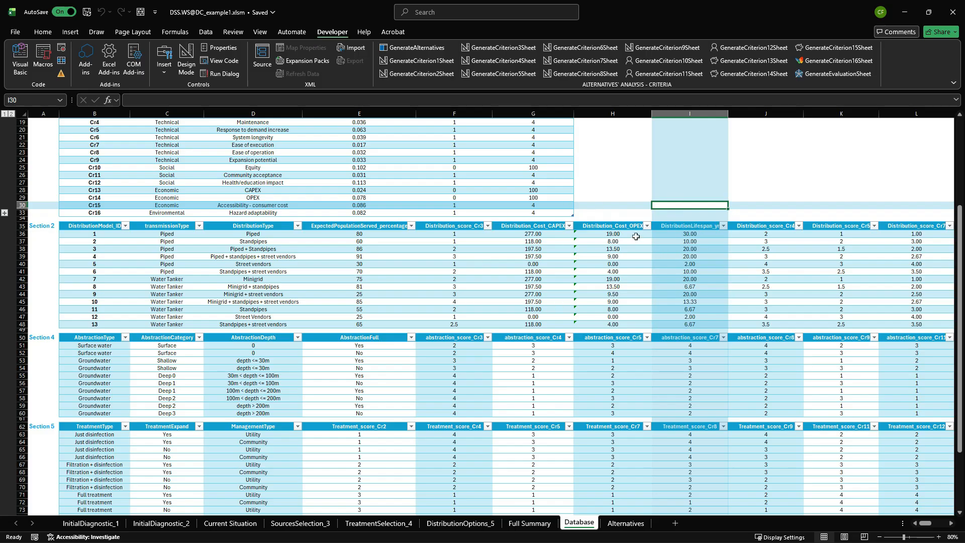
scroll(596, 237, up, 2)
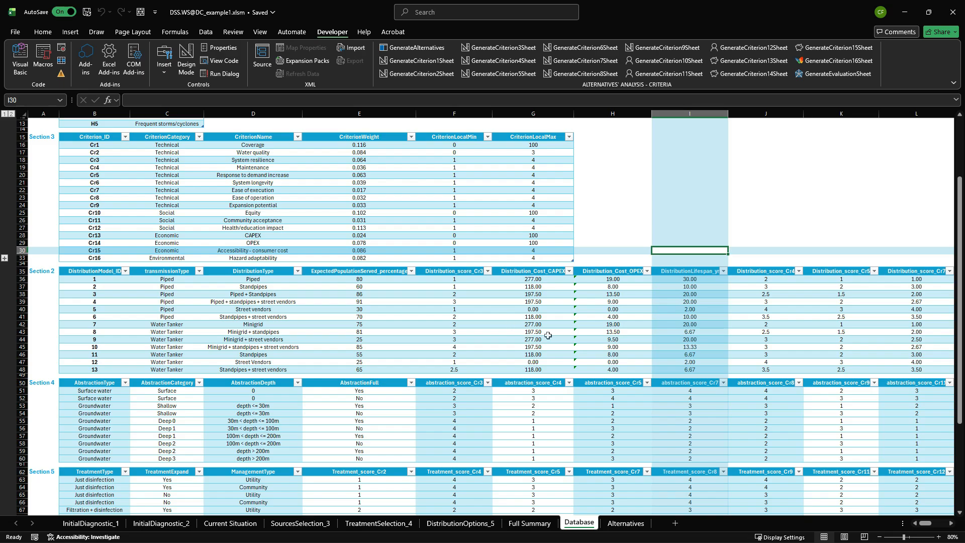
scroll(573, 367, up, 3)
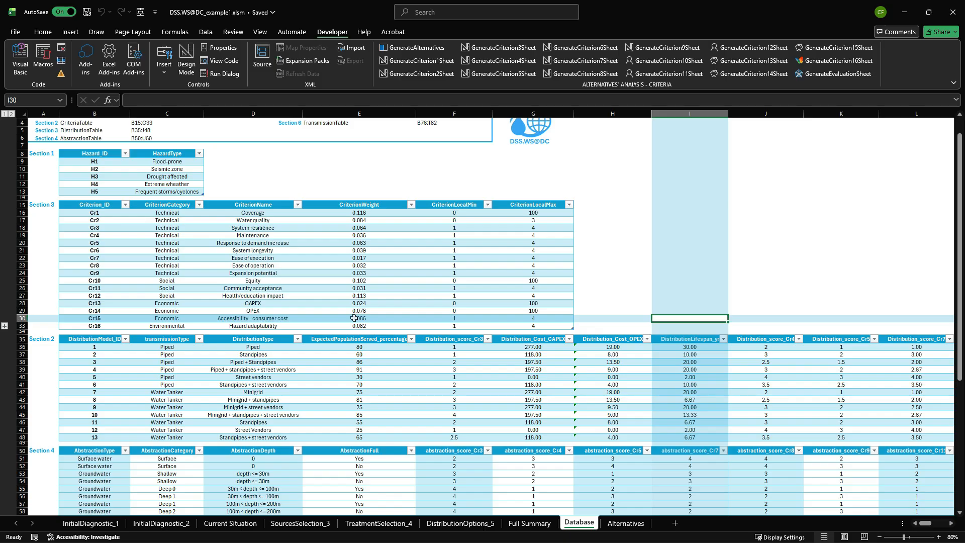
Check the Database sheet's criteria table and the Evaluation sheet's normalised scores of the alternatives, ending back on the Database sheet.
scroll(357, 318, up, 1)
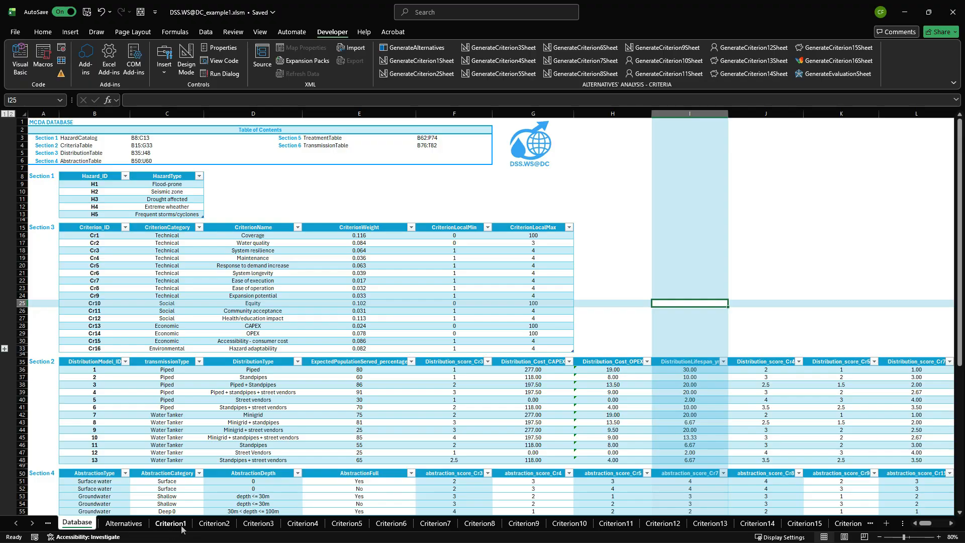
click(870, 523)
click(872, 525)
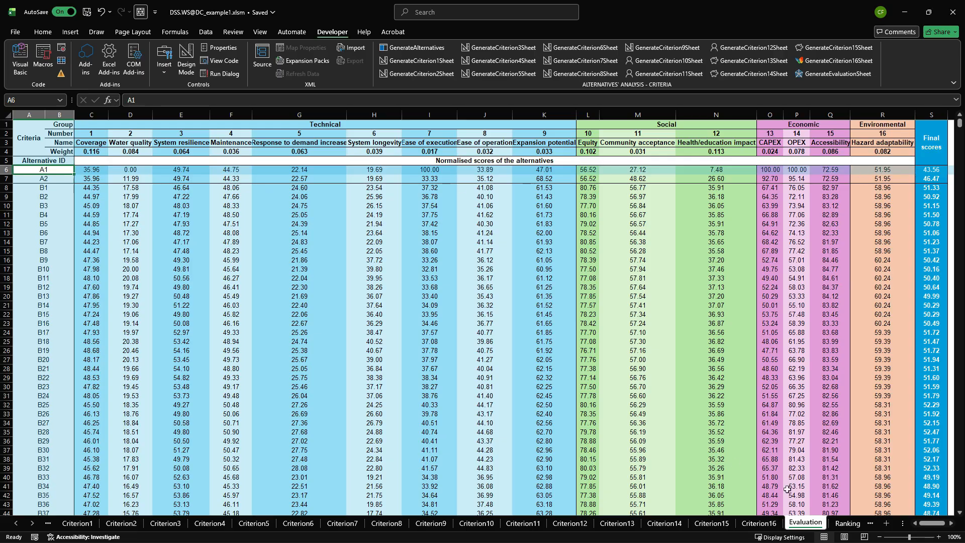
click(52, 524)
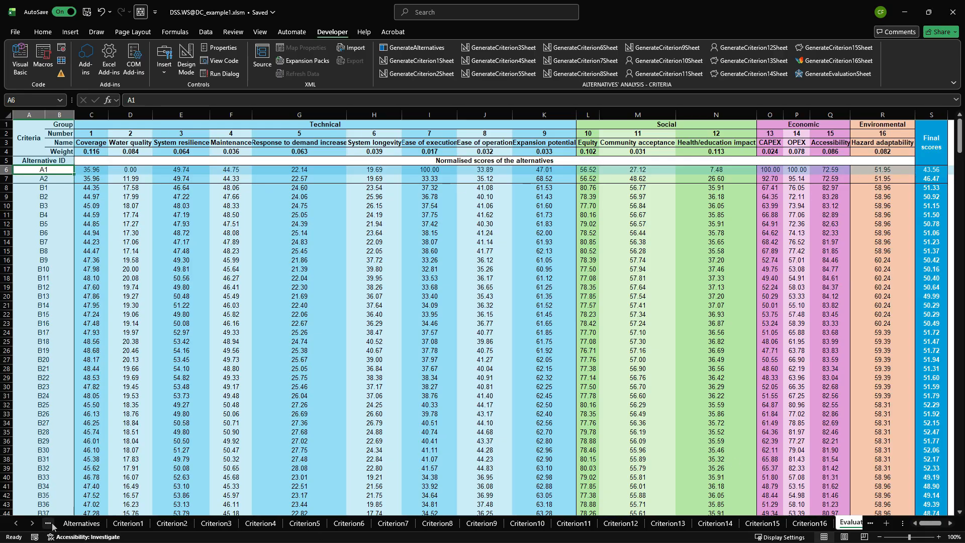
click(52, 523)
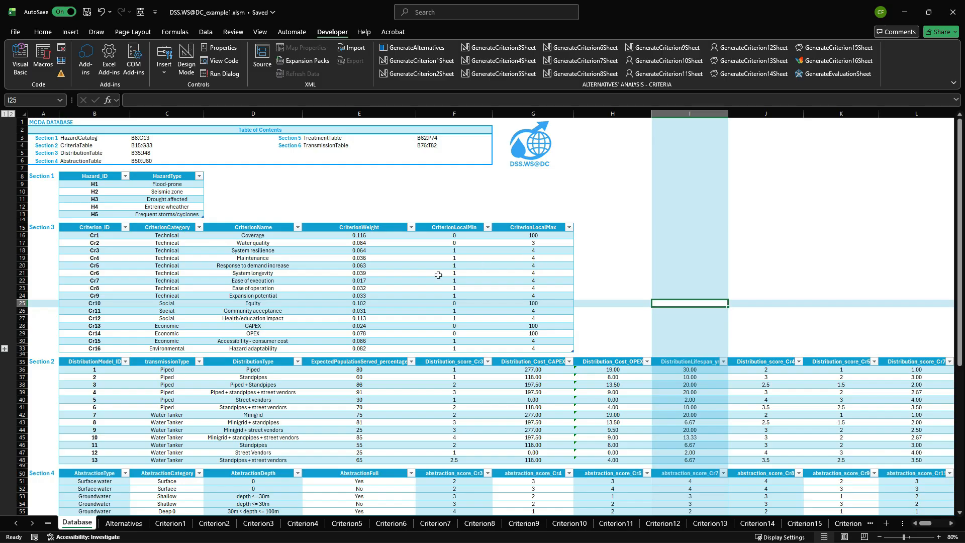
Compare the Criterion1 population-served scores and the Criterion12 normalized scores with the criteria's local minimum and maximum in the Database sheet.
click(173, 524)
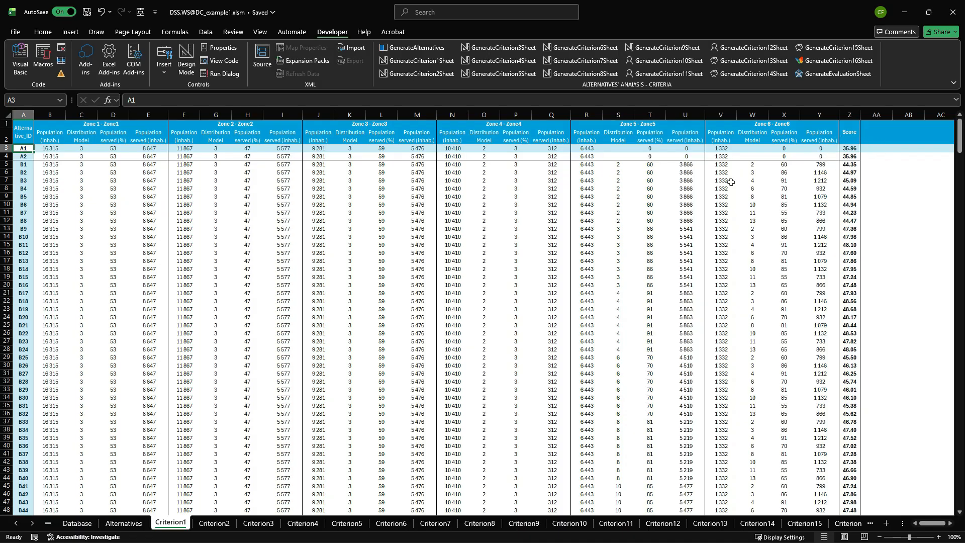
click(661, 523)
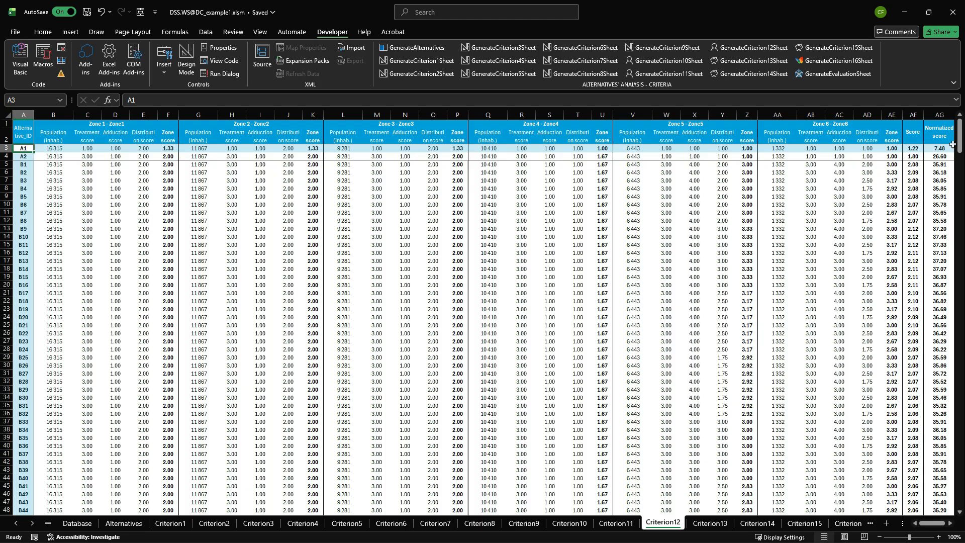
click(76, 523)
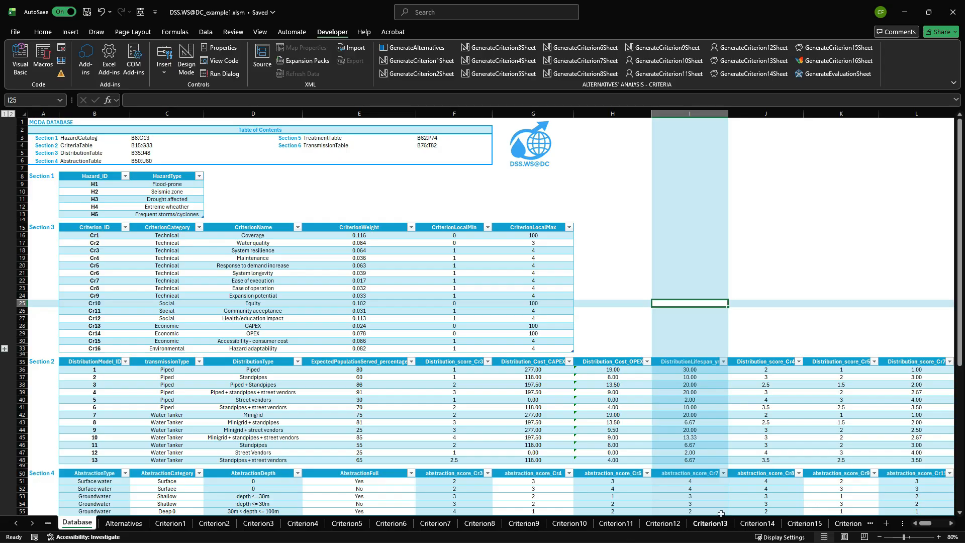
Compare the CAPEX and OPEX cost calculations on the Criterion13 and Criterion14 sheets, glancing at the hazard scores on Criterion16.
click(758, 523)
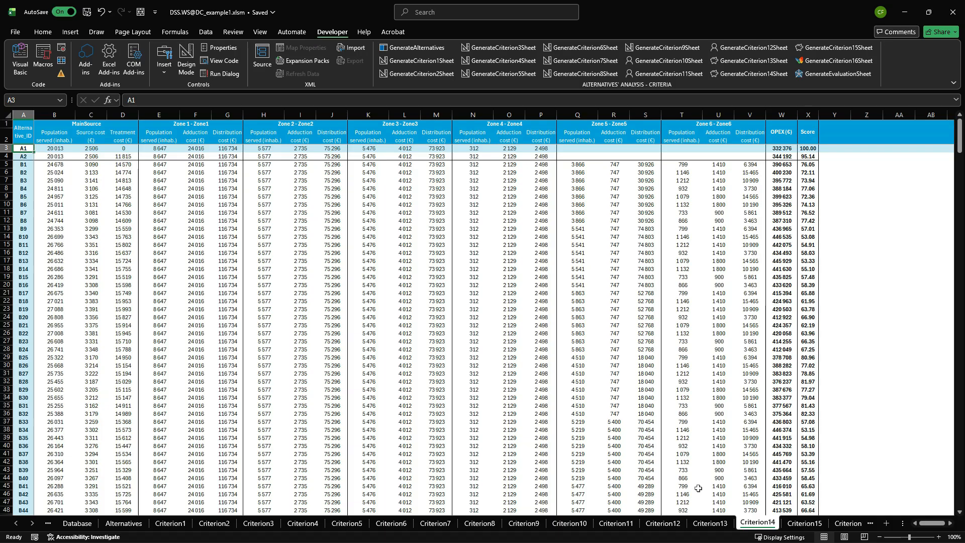
click(709, 522)
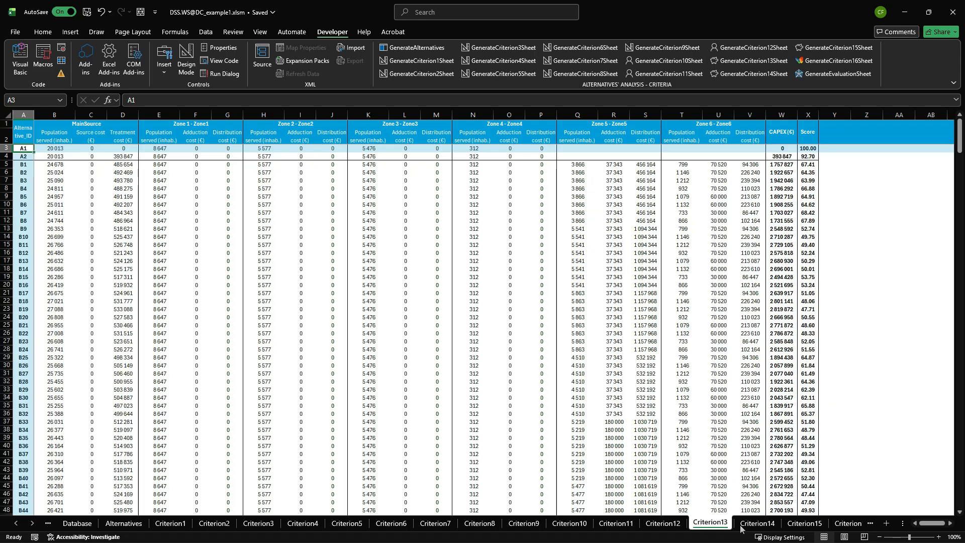
click(763, 524)
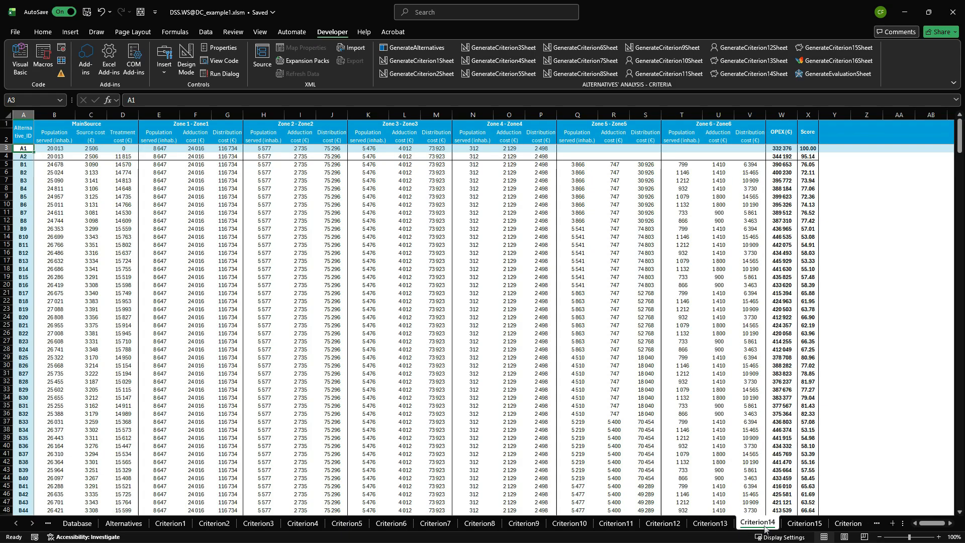
click(869, 525)
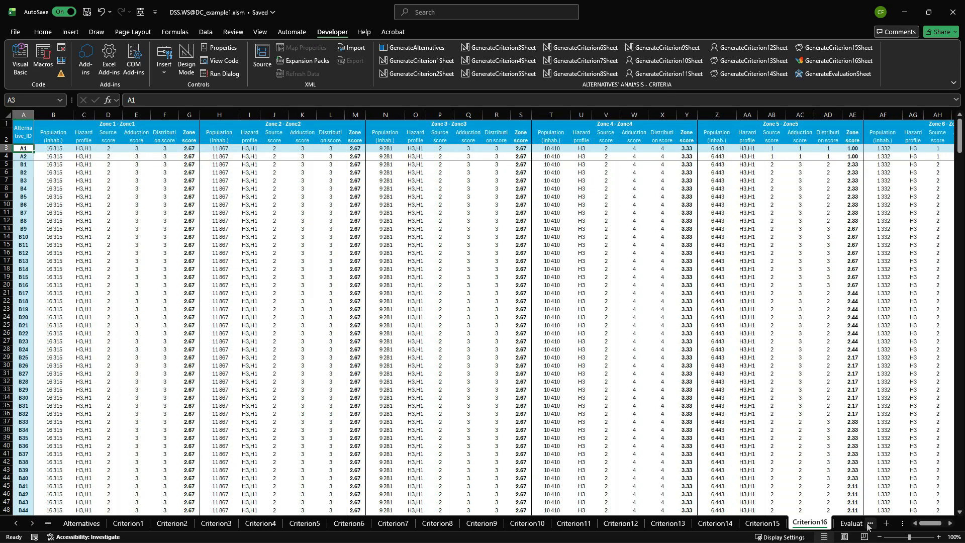
click(723, 526)
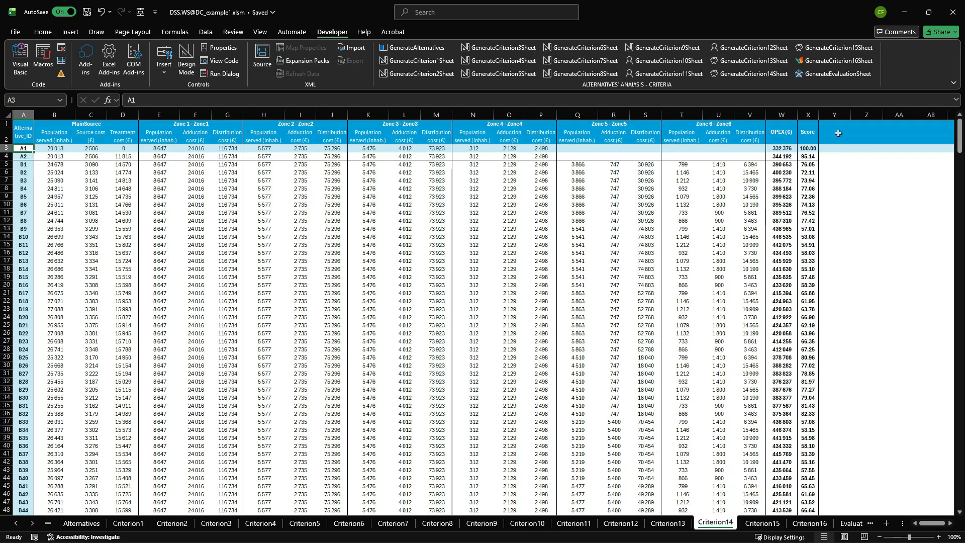
Examine the weighted criteria and final scores on the Evaluation sheet, and open the Ranking sheet.
click(848, 524)
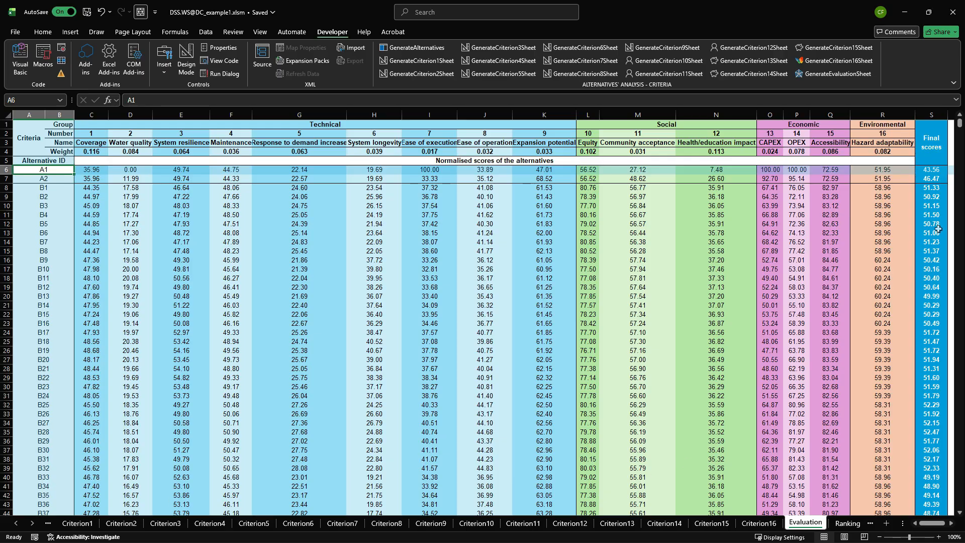
click(847, 525)
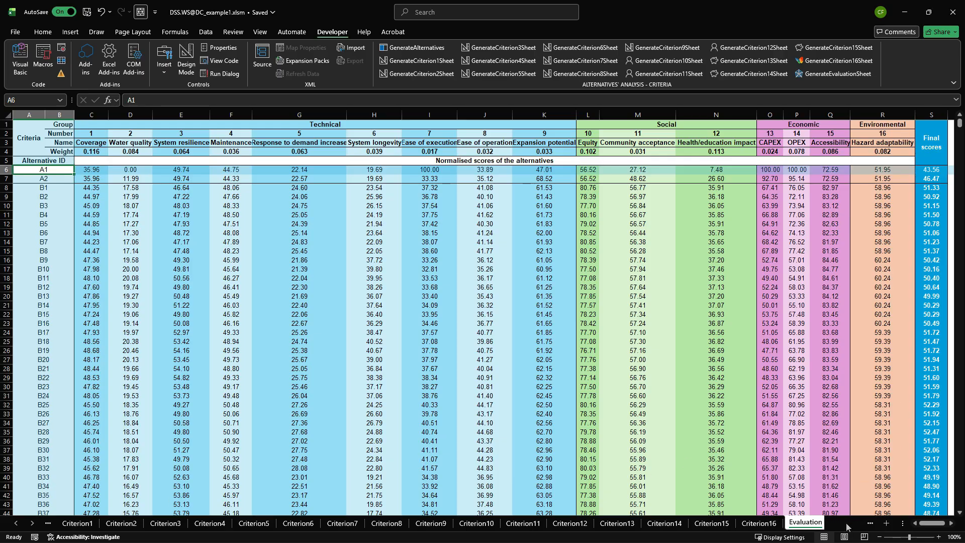